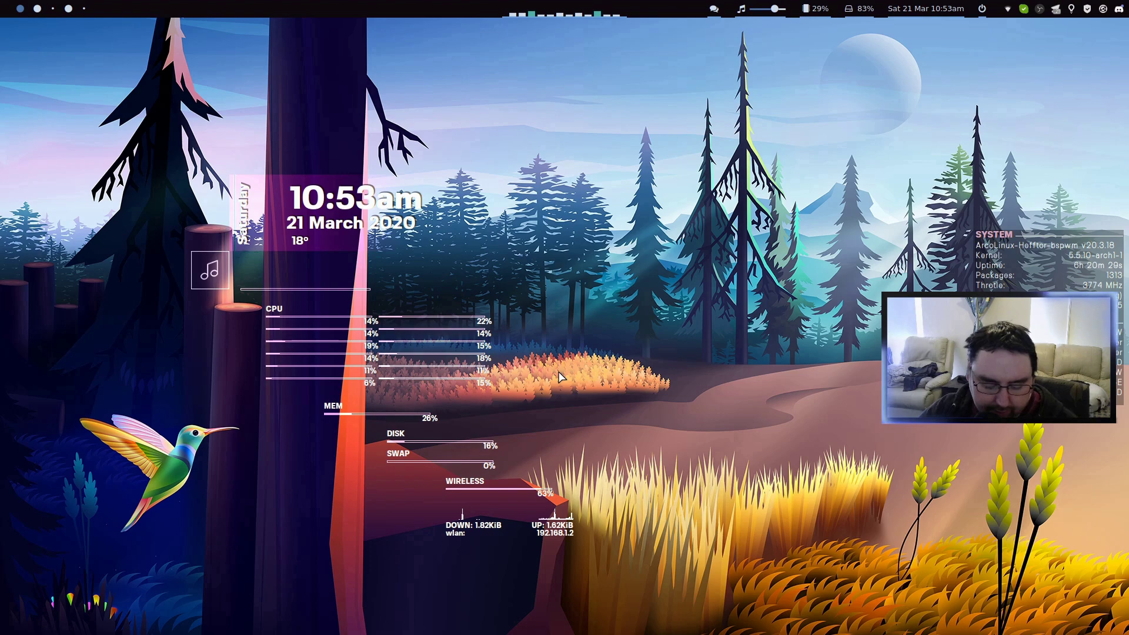
Step: Launch Hefftor Polybar Editor GUI from the Rofi application launcher
key("super+d")
key("Down")
key("Down")
key("Down")
key("Down")
key("Down")
key("Down")
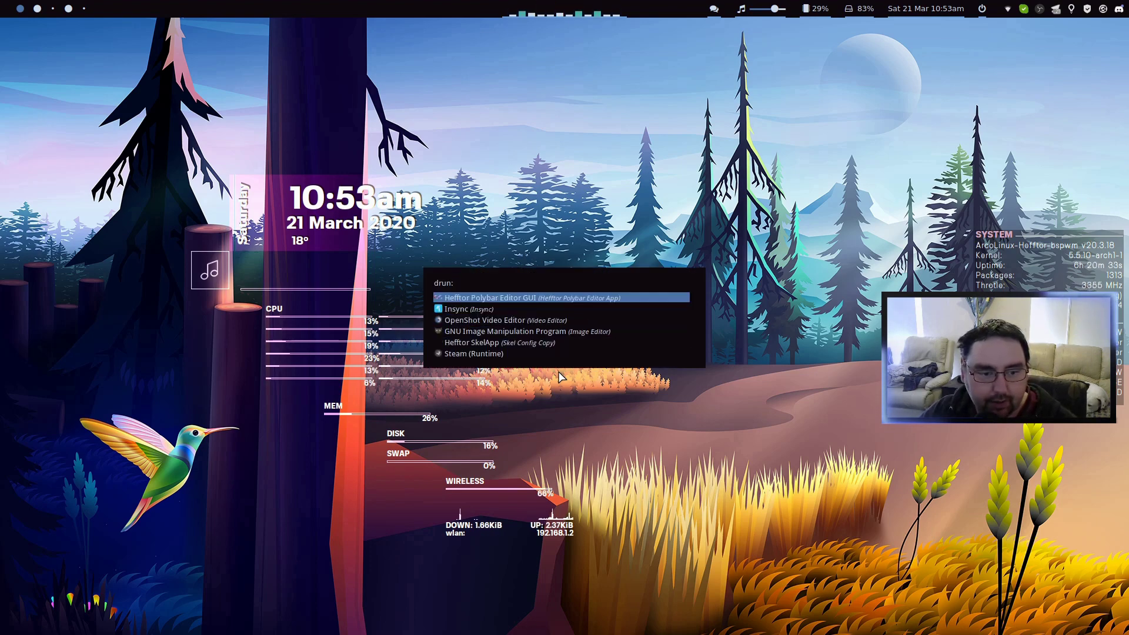
key("Return")
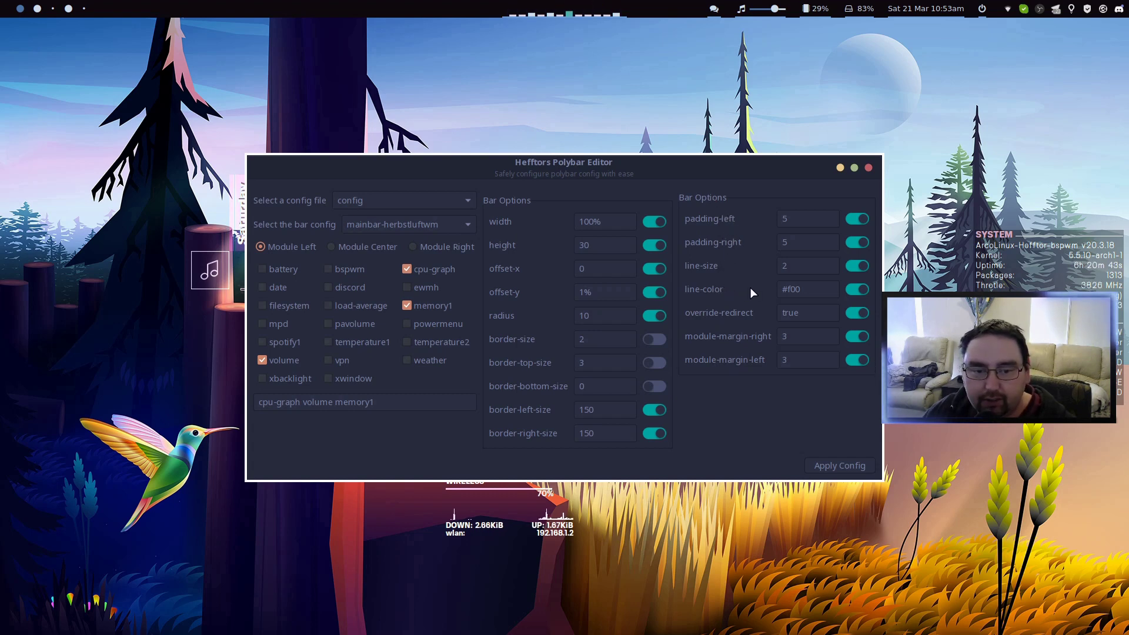
Step: Load the config_top_fixed file and its mainbar-bspwm bar config
left_click(375, 200)
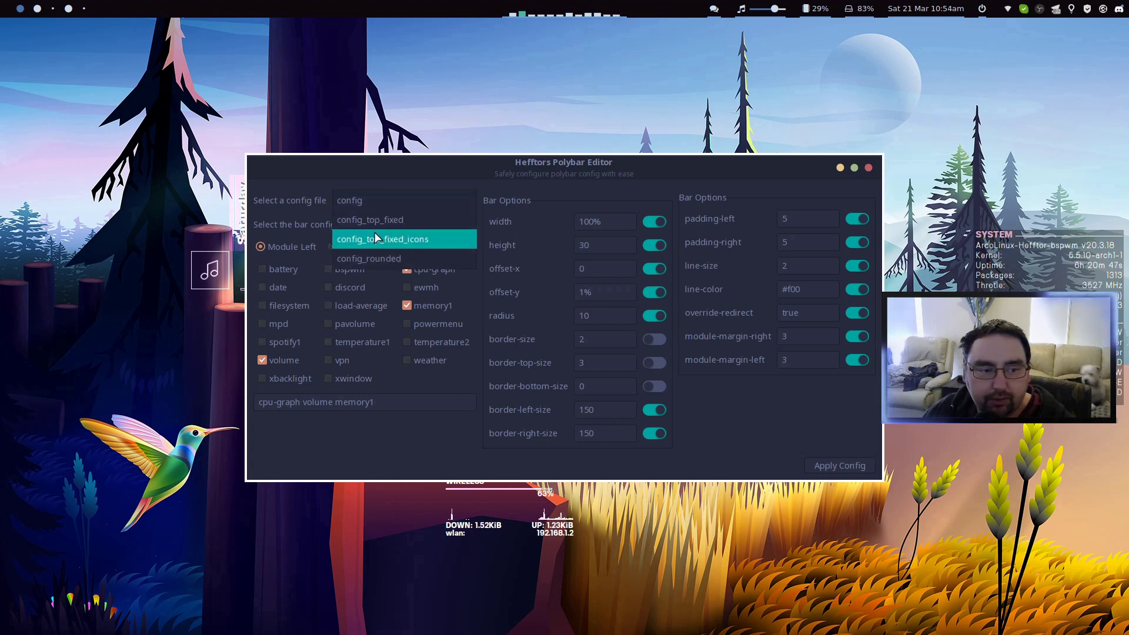
left_click(381, 219)
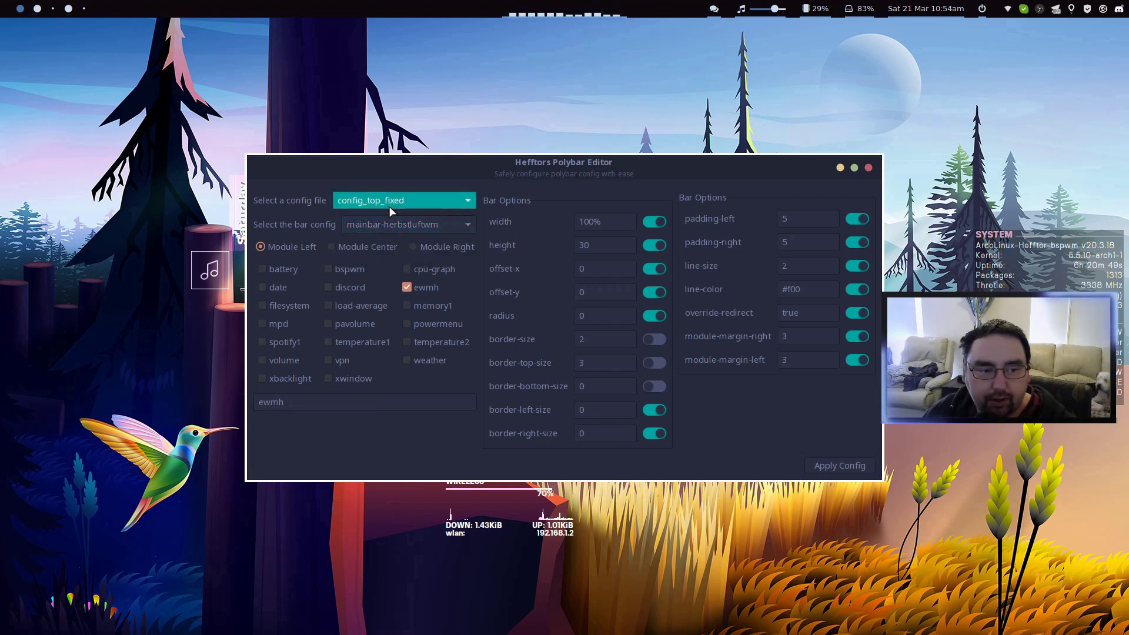
left_click(387, 224)
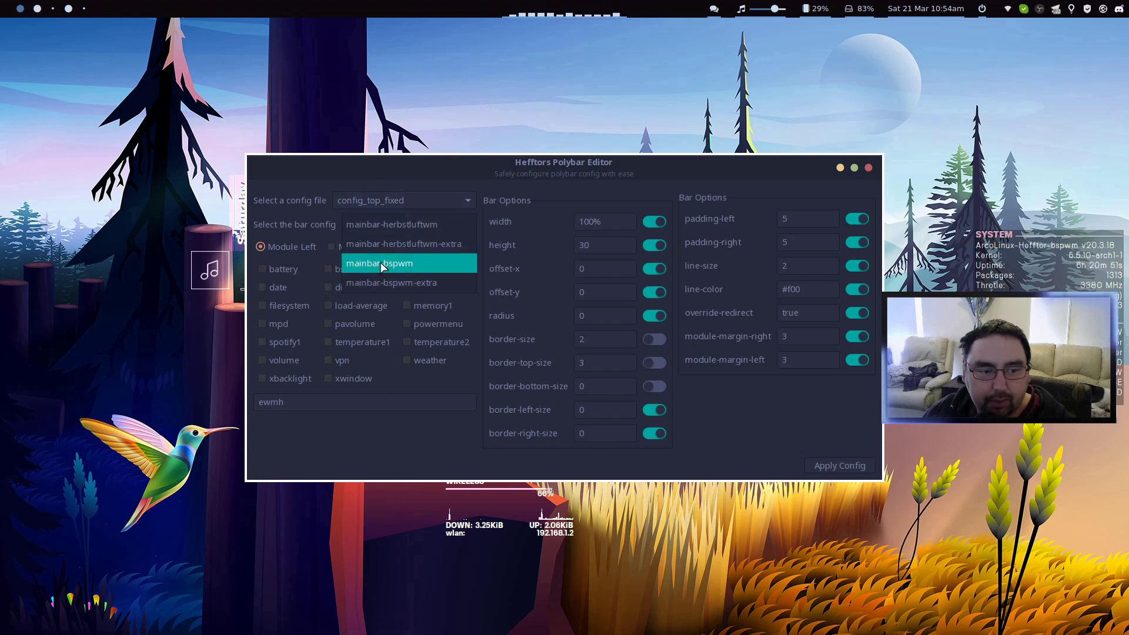
left_click(381, 266)
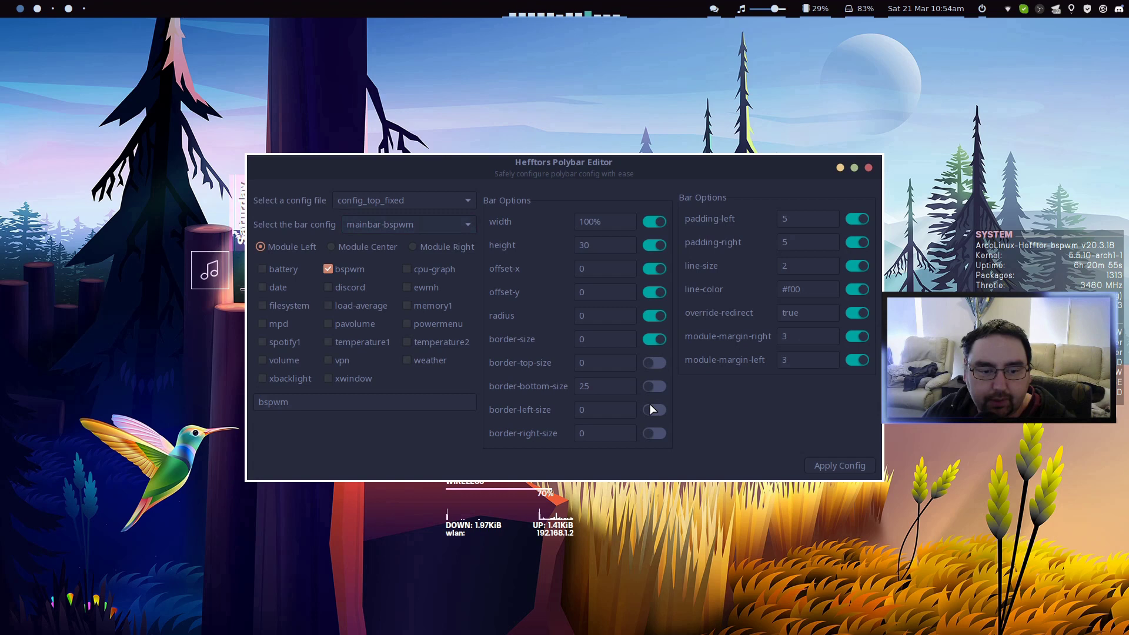
Step: Compare with mainbar-herbstluftwm, return to mainbar-bspwm, and select the line-size value
left_click(367, 227)
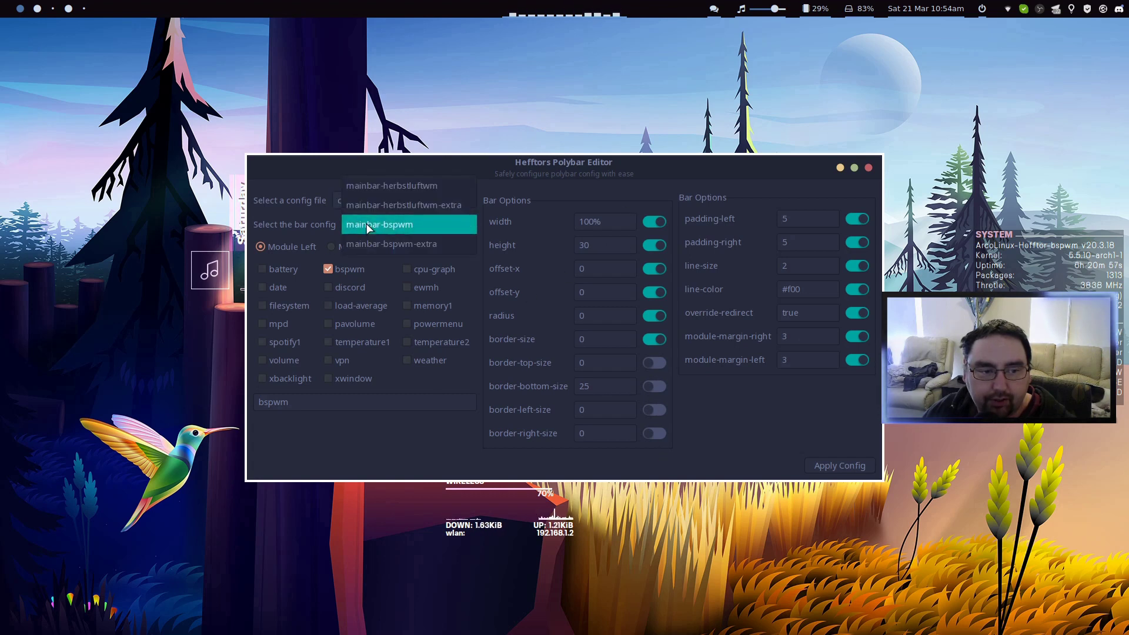
left_click(365, 193)
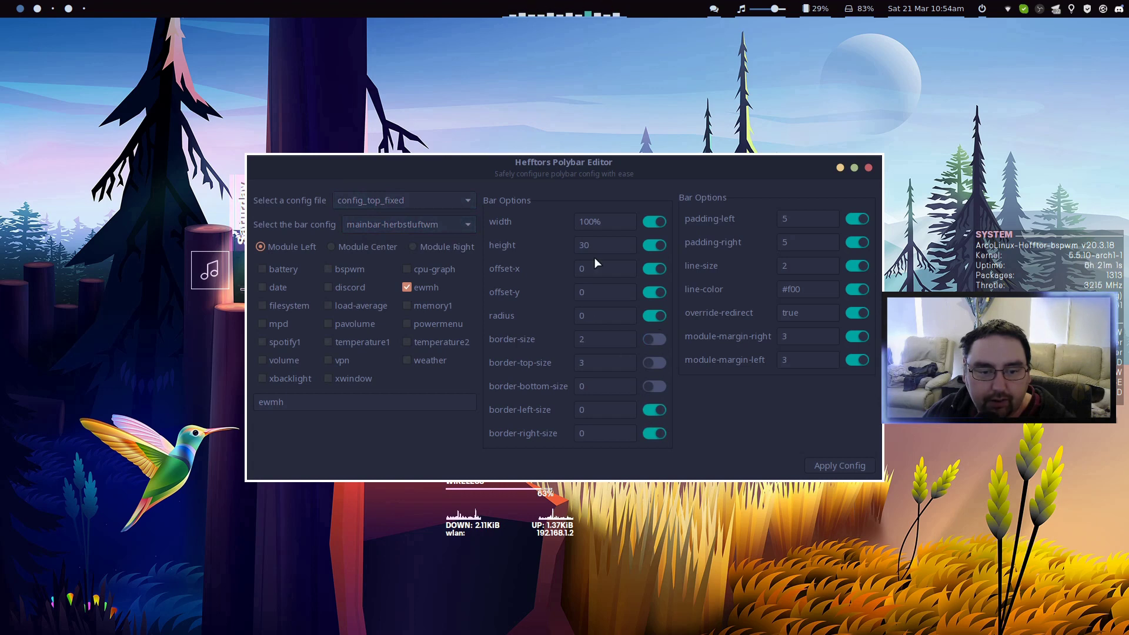
left_click(362, 224)
left_click(383, 262)
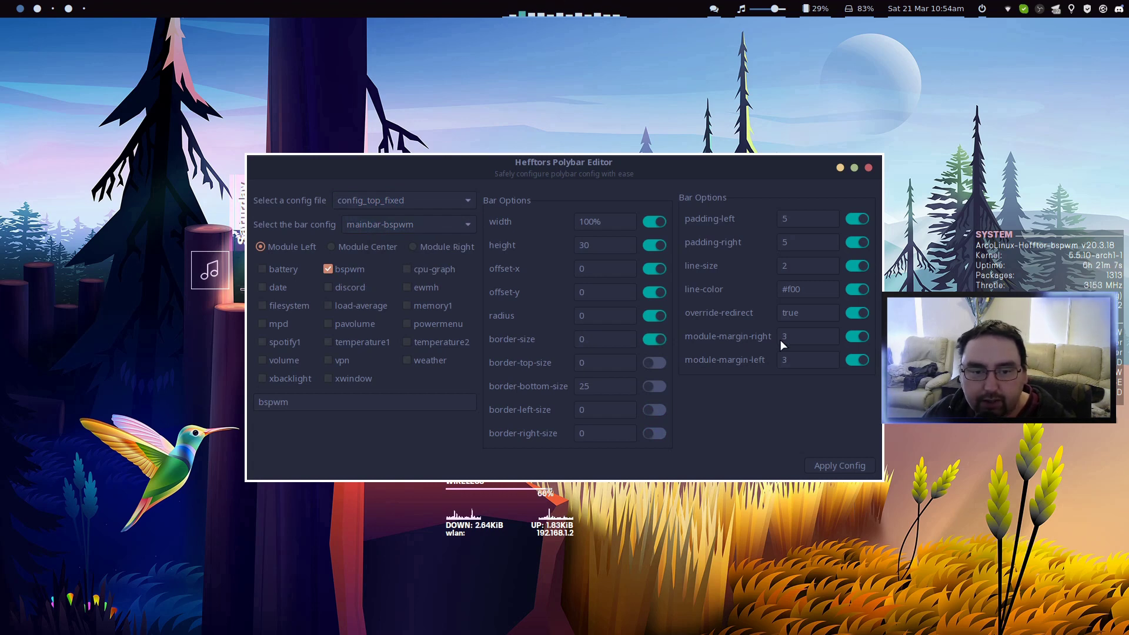
double_click(798, 266)
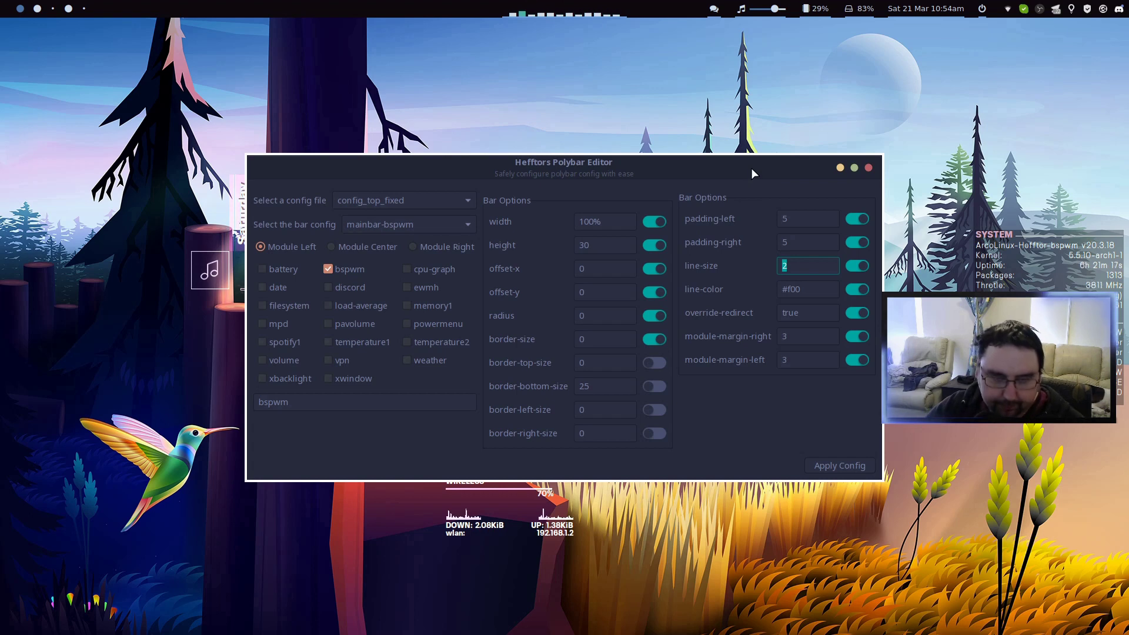
Step: Launch the Hefftor TWM Wallpaper Changer
key("alt+Tab")
key("Down")
key("Down")
key("Down")
key("Down")
key("Escape")
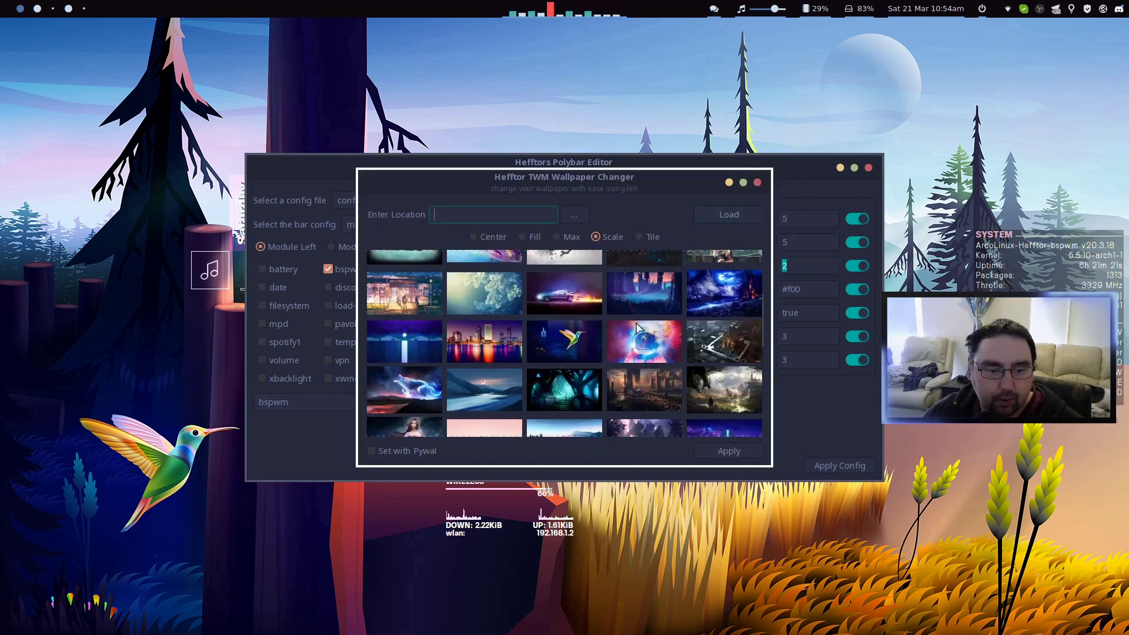
Step: Browse the thumbnails and apply the dark blue hummingbird image as the wallpaper
scroll(583, 331, "down", 4)
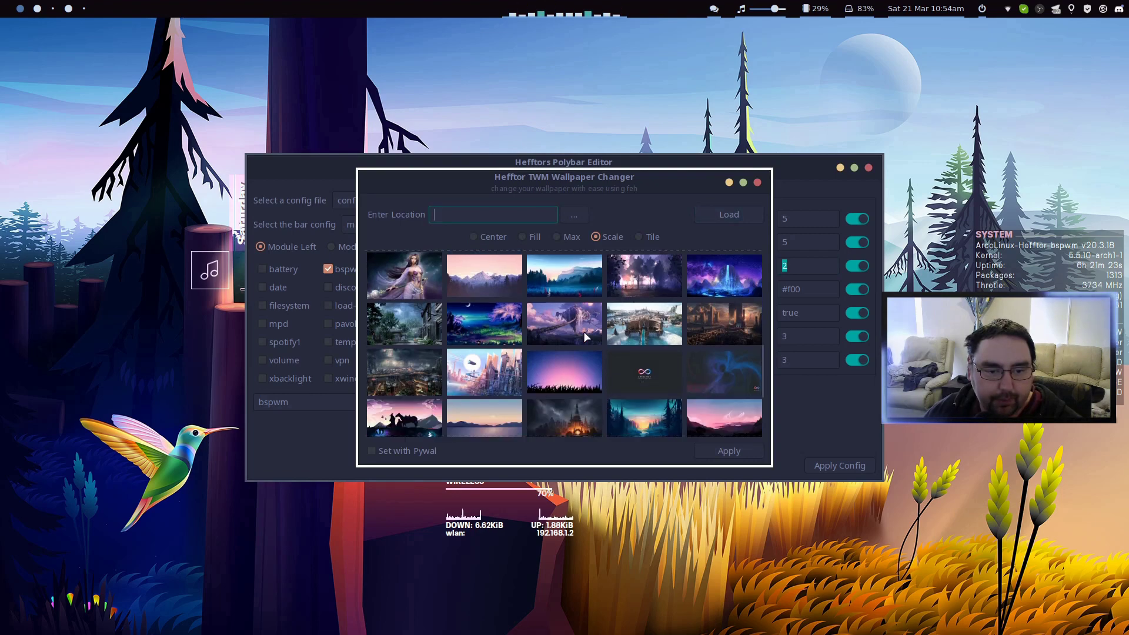
scroll(583, 337, "down", 3)
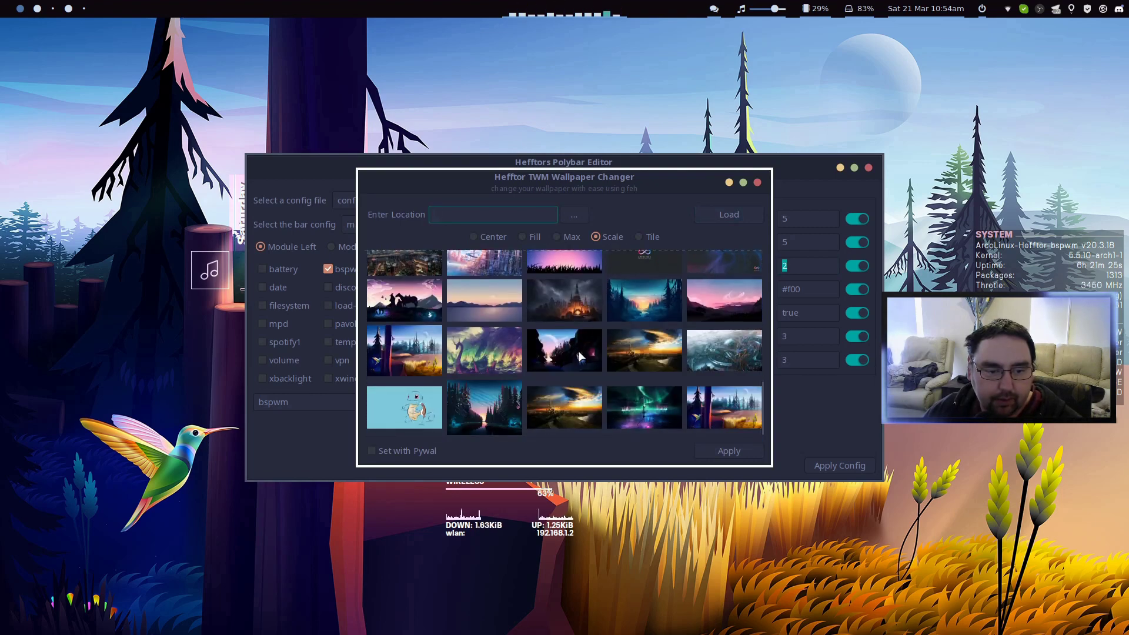
scroll(580, 357, "up", 1)
scroll(580, 357, "down", 1)
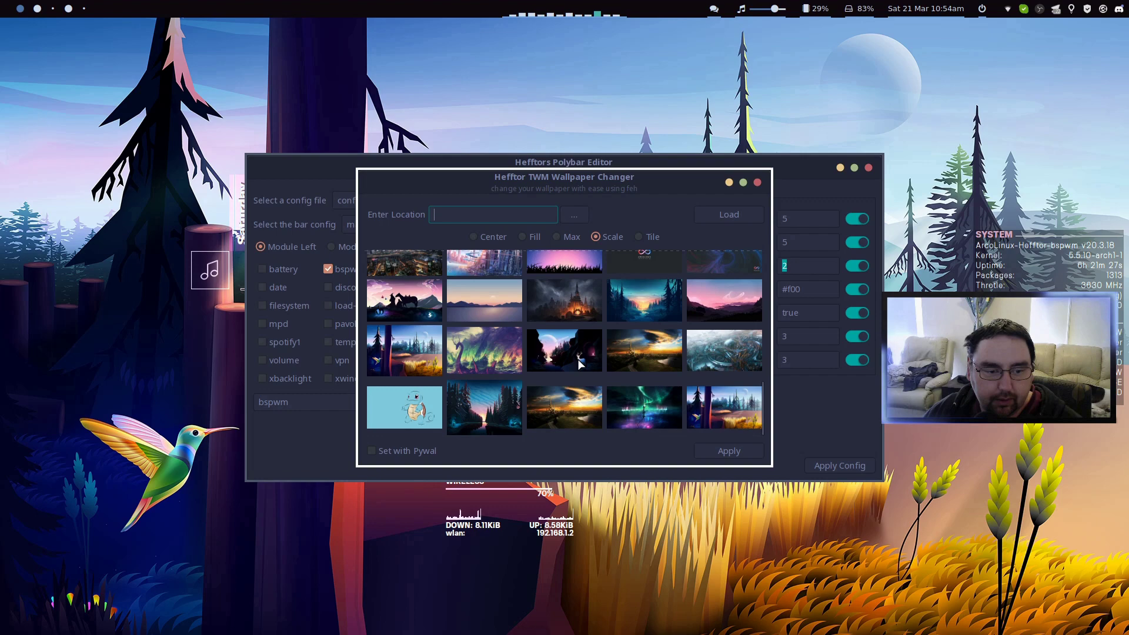
scroll(579, 364, "up", 6)
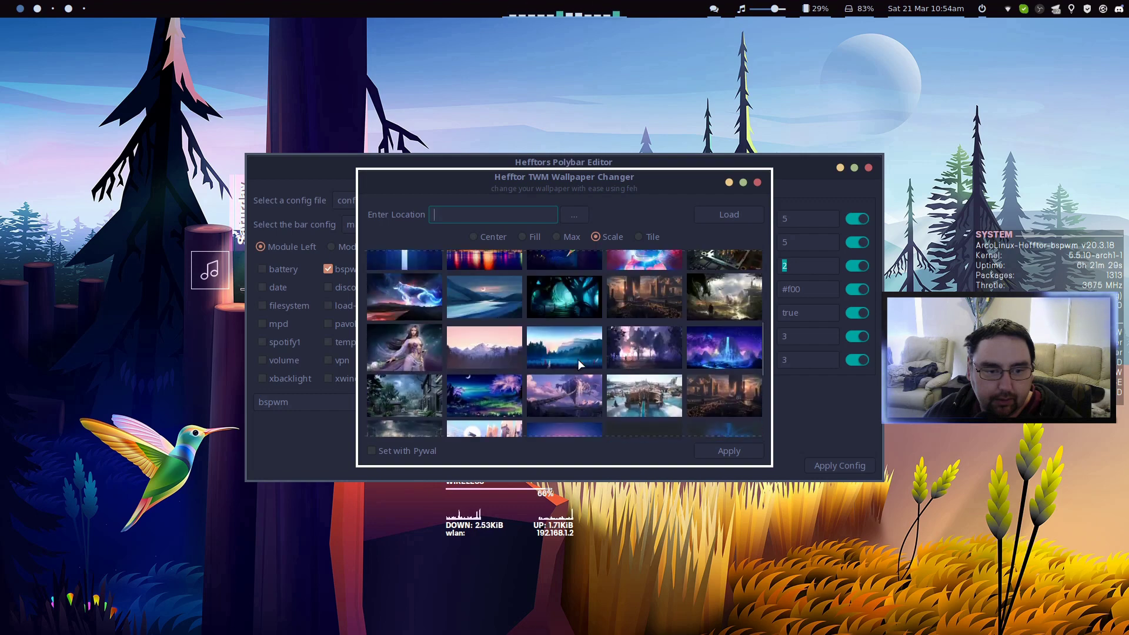
scroll(577, 359, "up", 10)
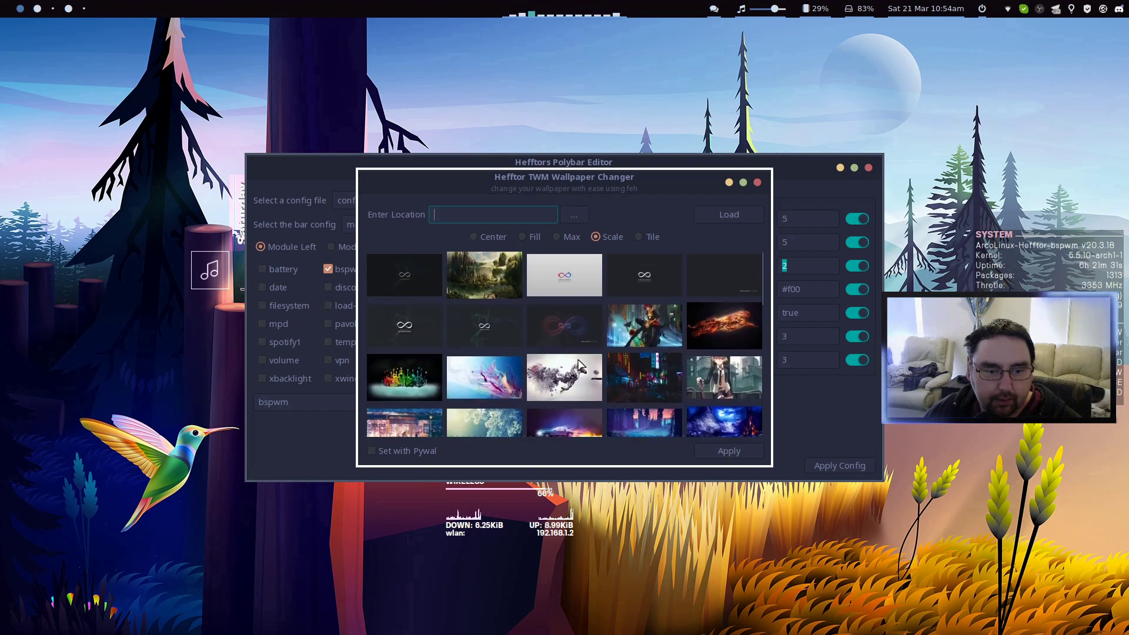
scroll(580, 365, "down", 5)
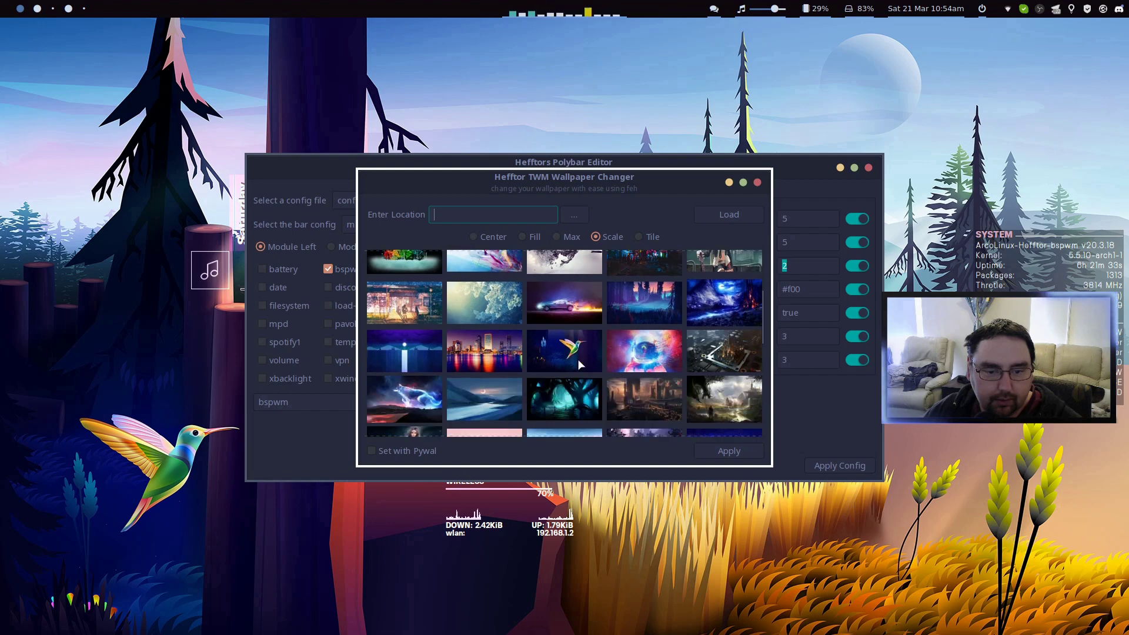
scroll(580, 365, "down", 1)
left_click(594, 340)
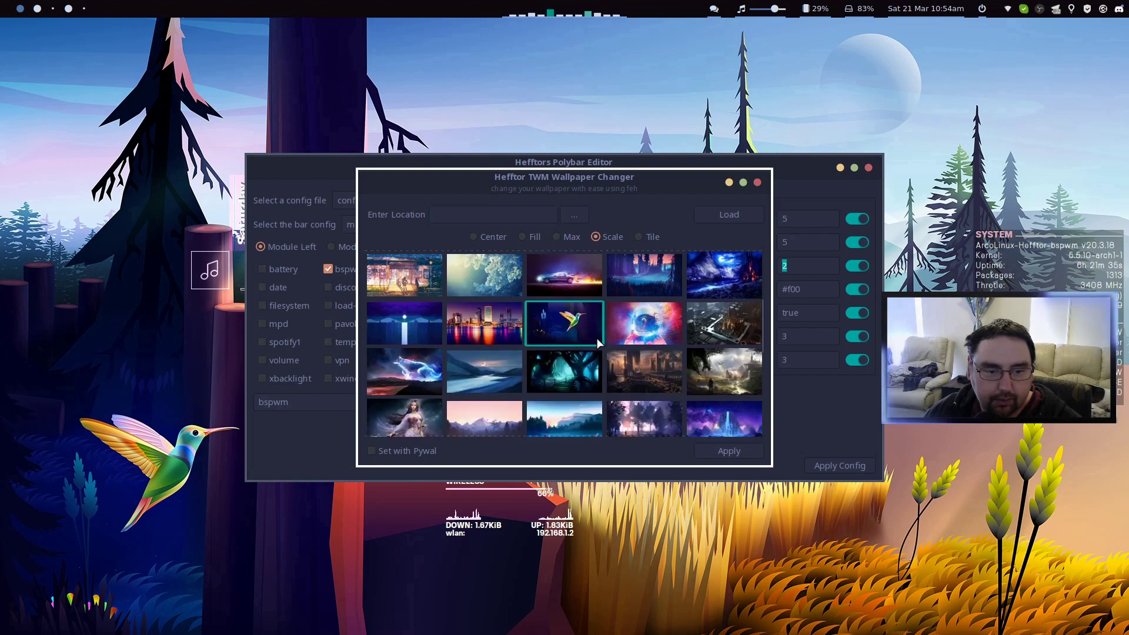
left_click(729, 451)
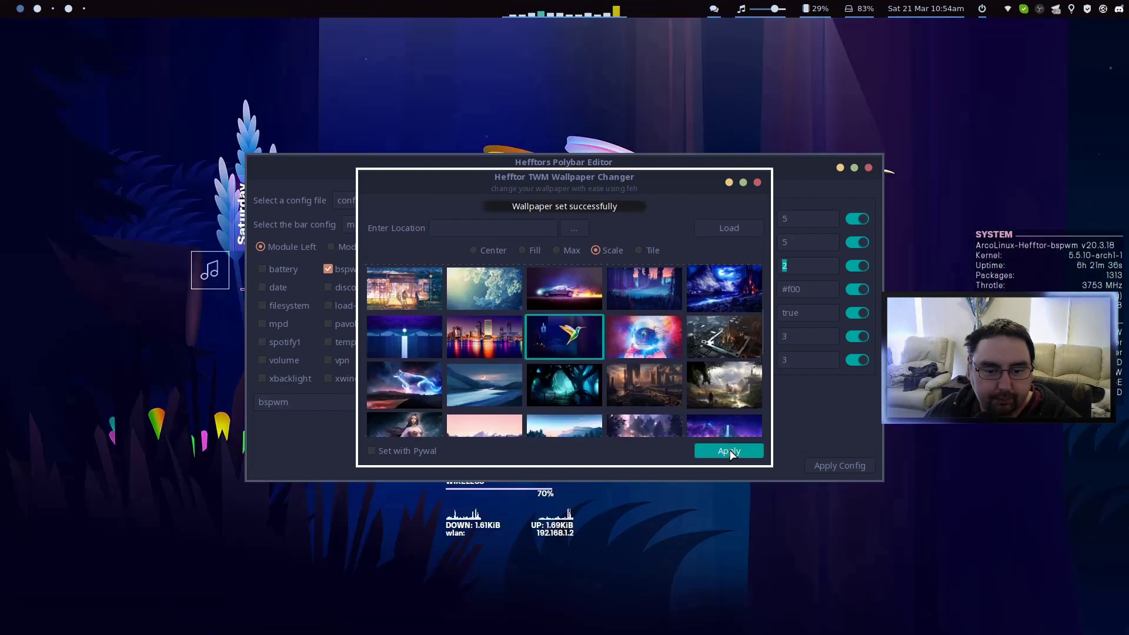
Step: Close the wallpaper changer, apply line-size 5, then switch line-size off and reapply
left_click(757, 183)
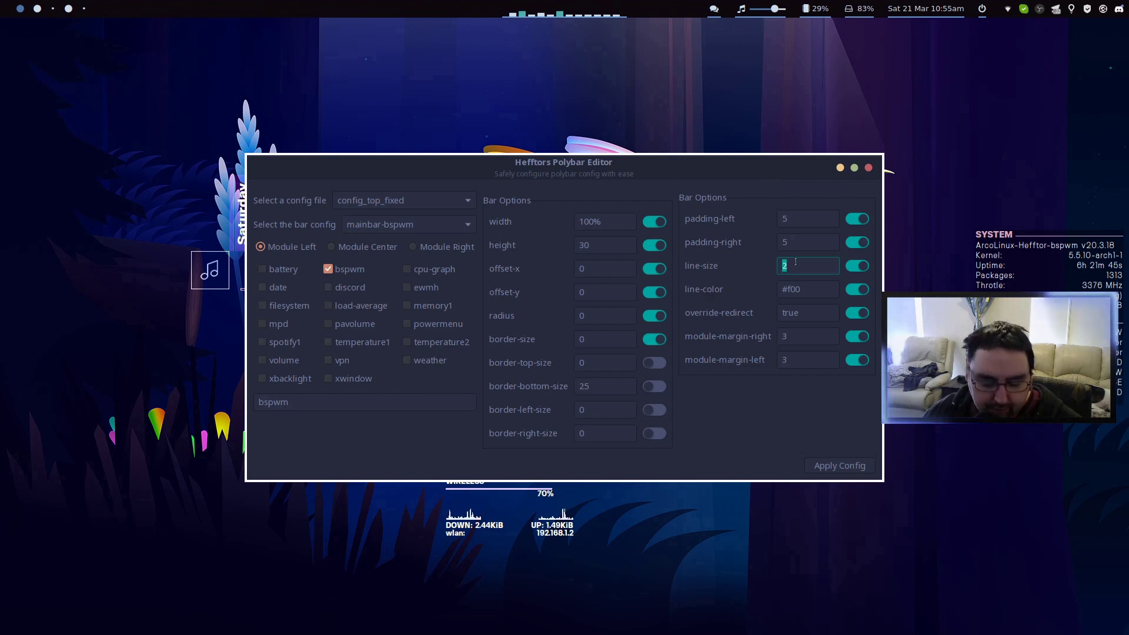
type("5")
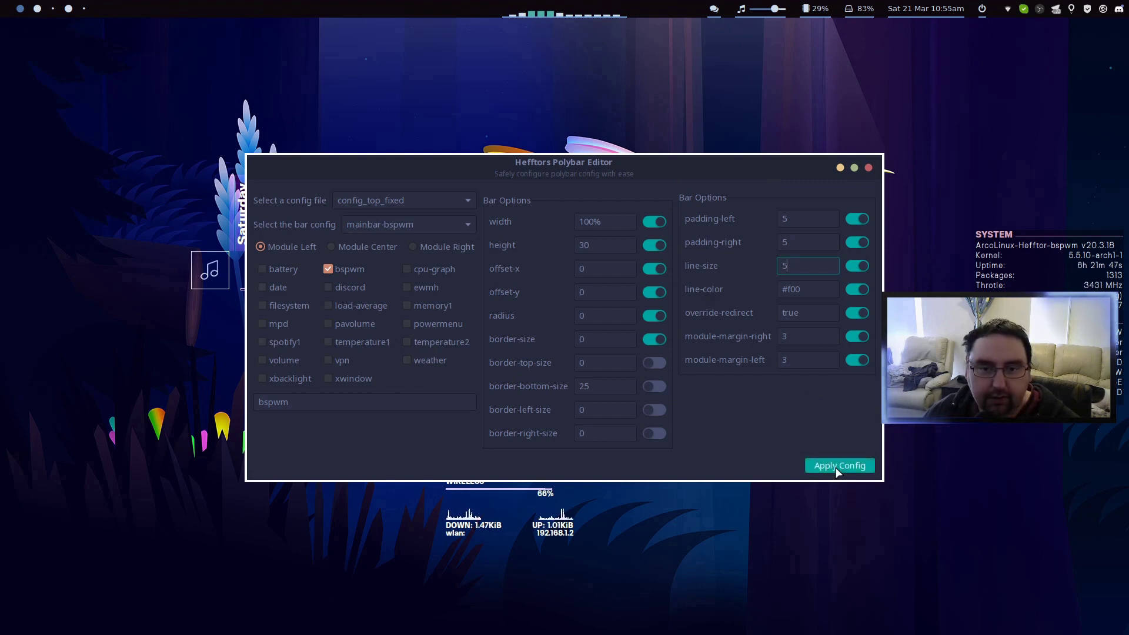
left_click(837, 468)
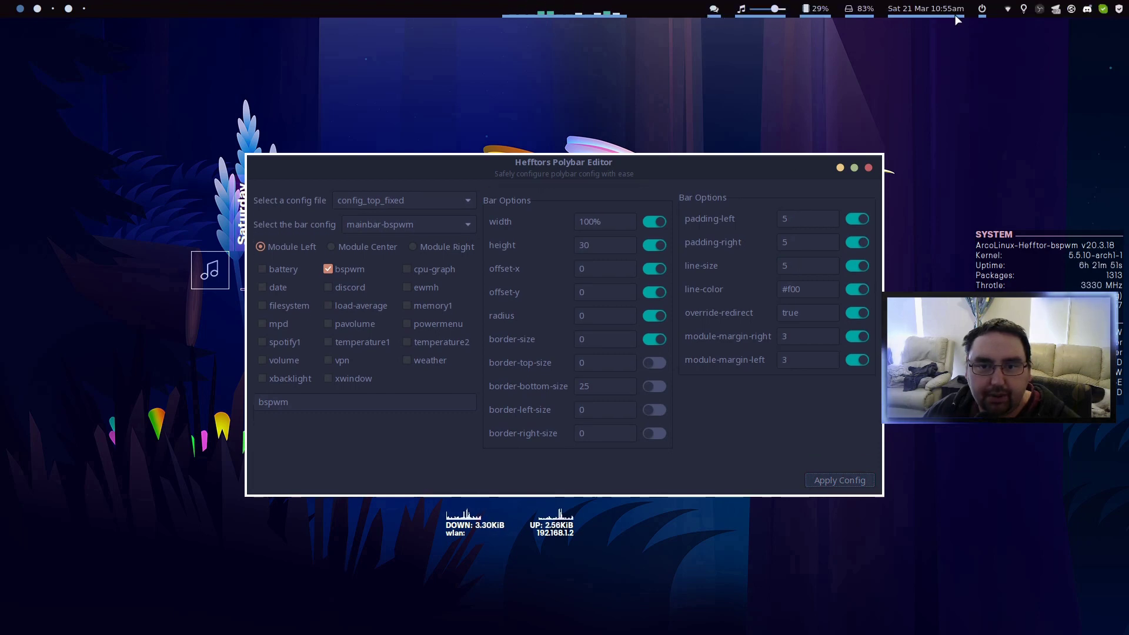
left_click(855, 266)
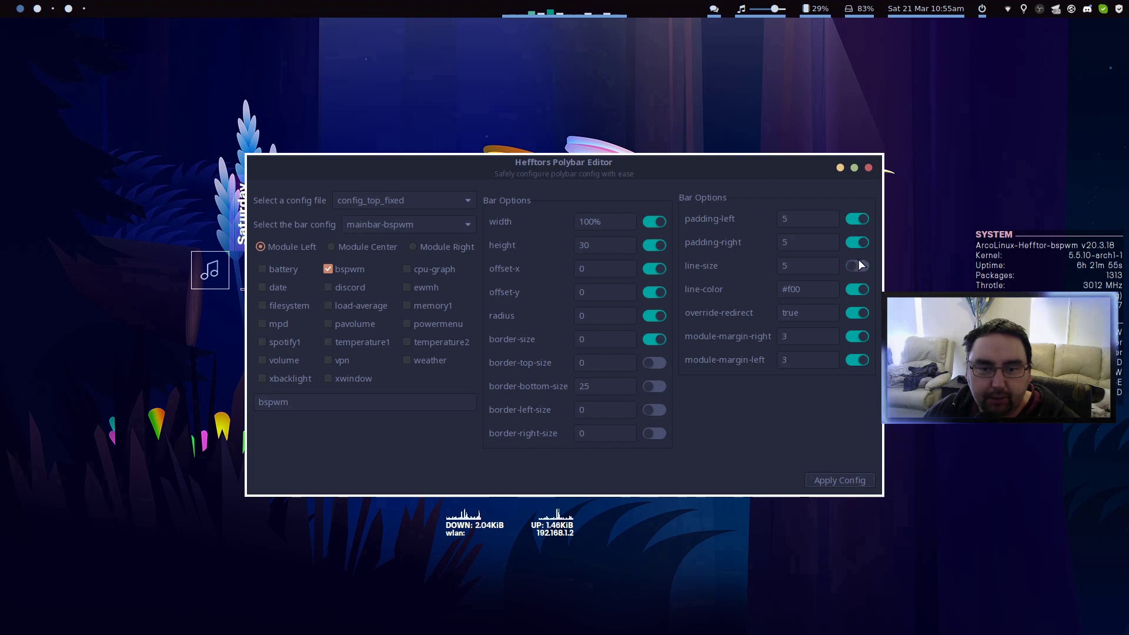
left_click(832, 482)
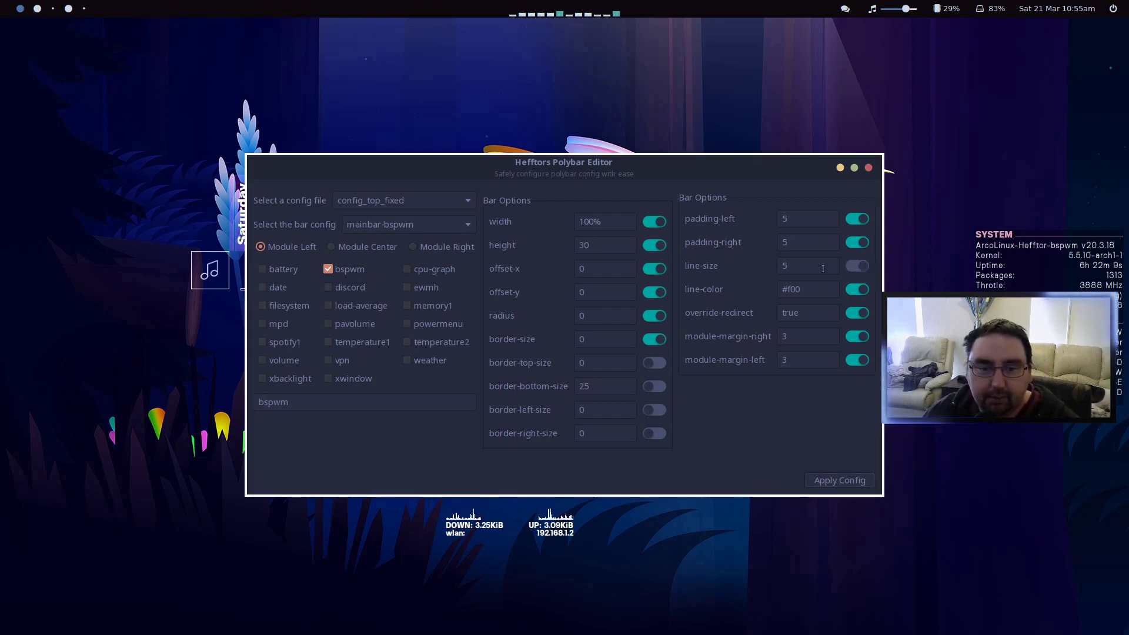
Step: Re-enable line-size at 2 and apply it to the bar
left_click(858, 266)
type("2")
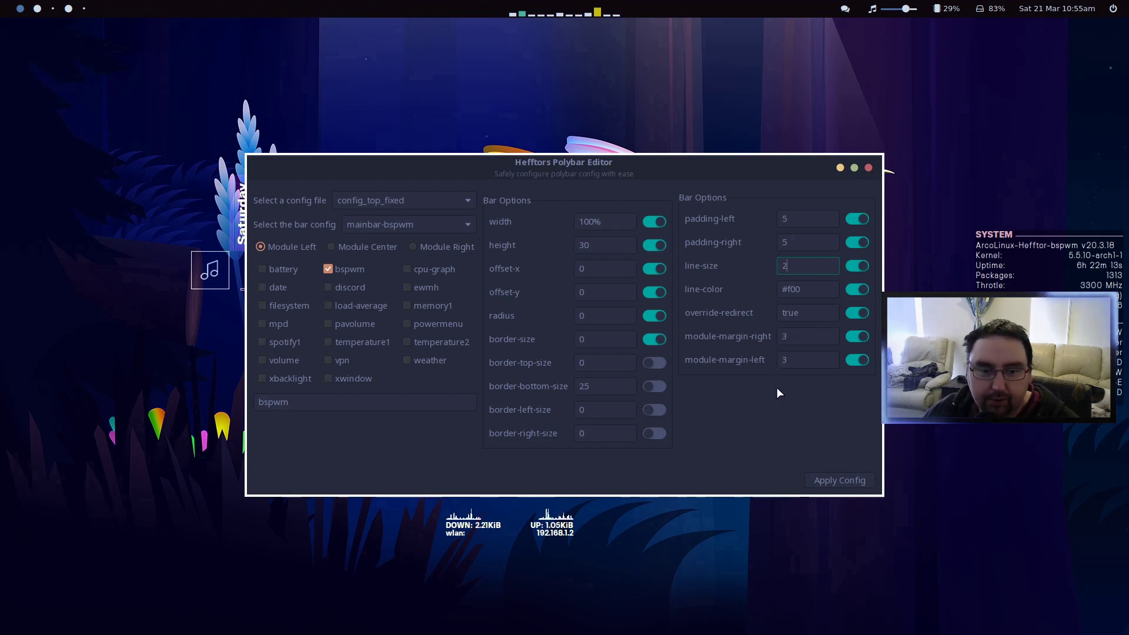
left_click(837, 478)
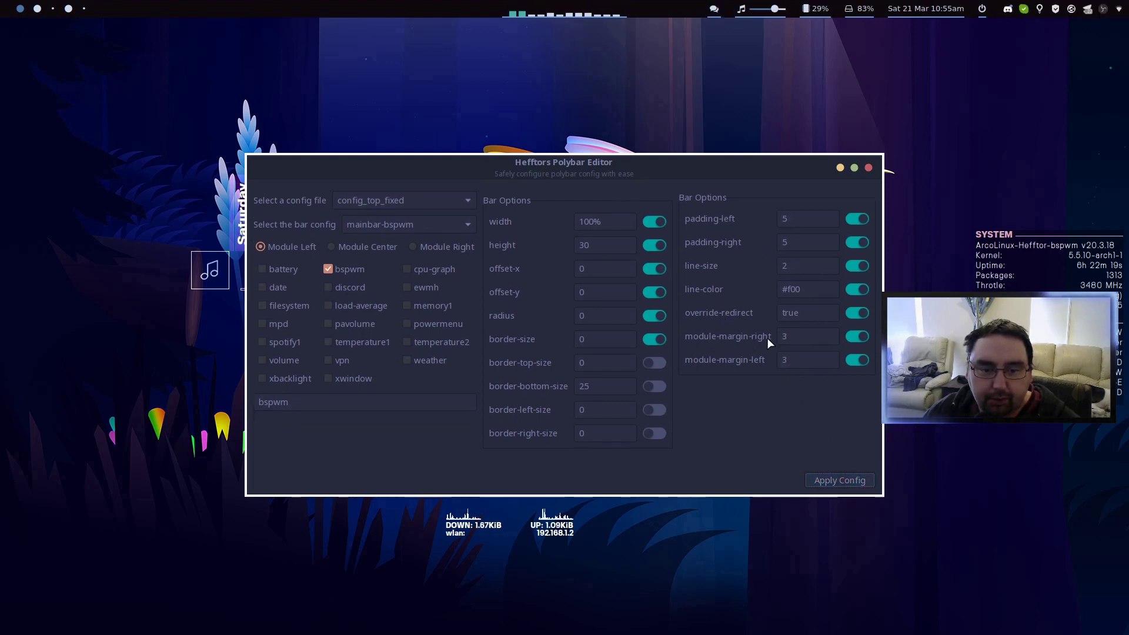
Step: Try module-margin-right at 8 and apply, then restore it to 3 and apply
left_click(797, 363)
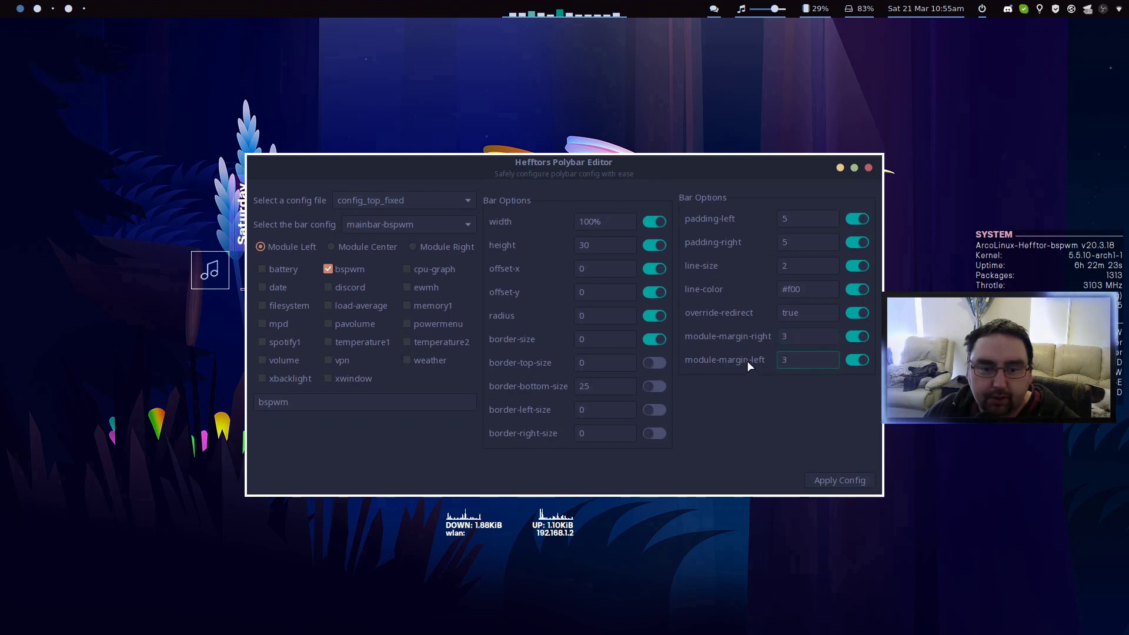
double_click(791, 337)
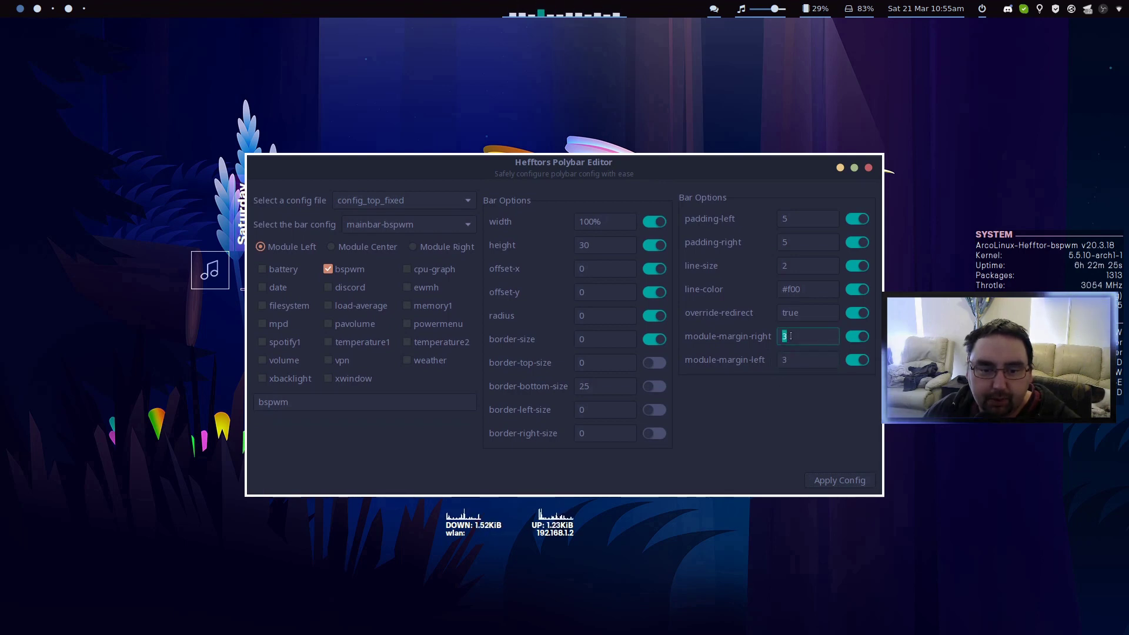
type("8")
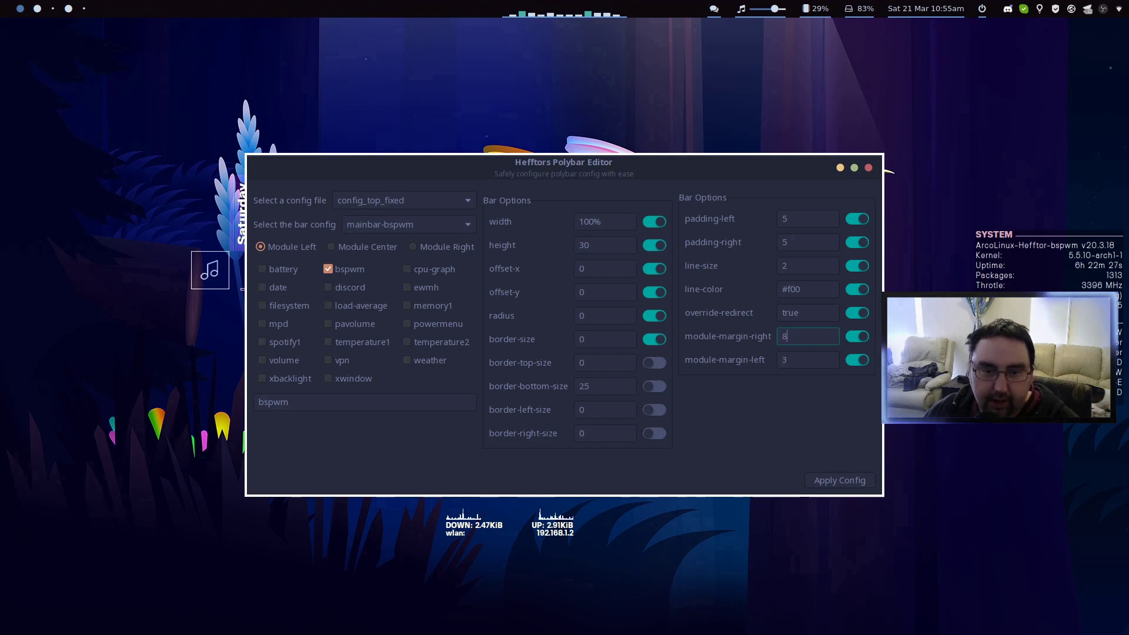
left_click(845, 480)
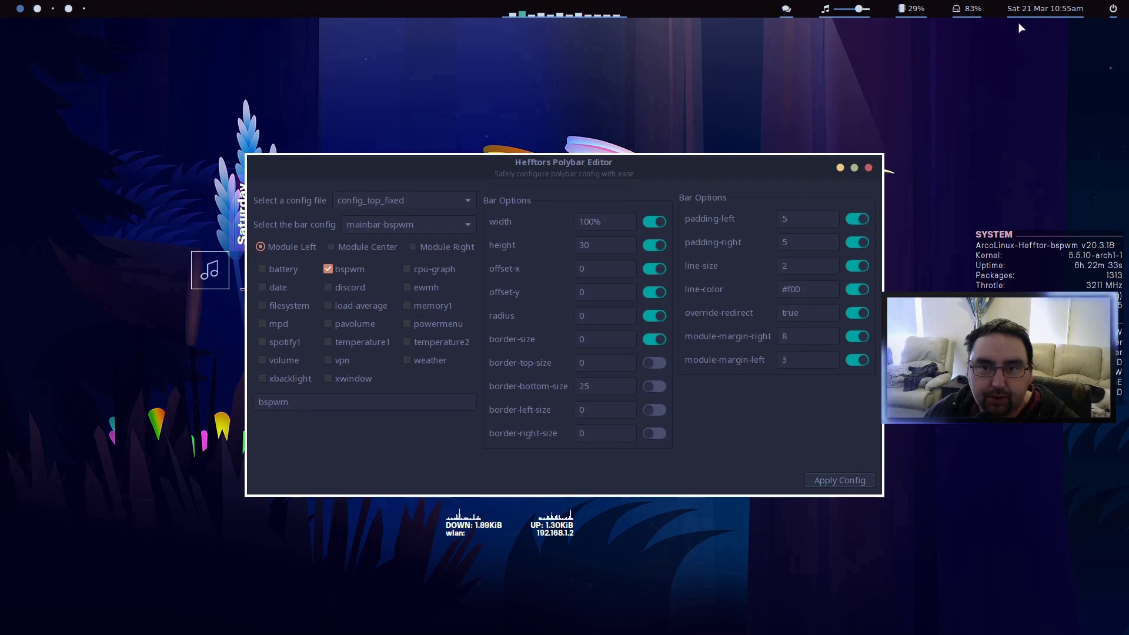
double_click(799, 338)
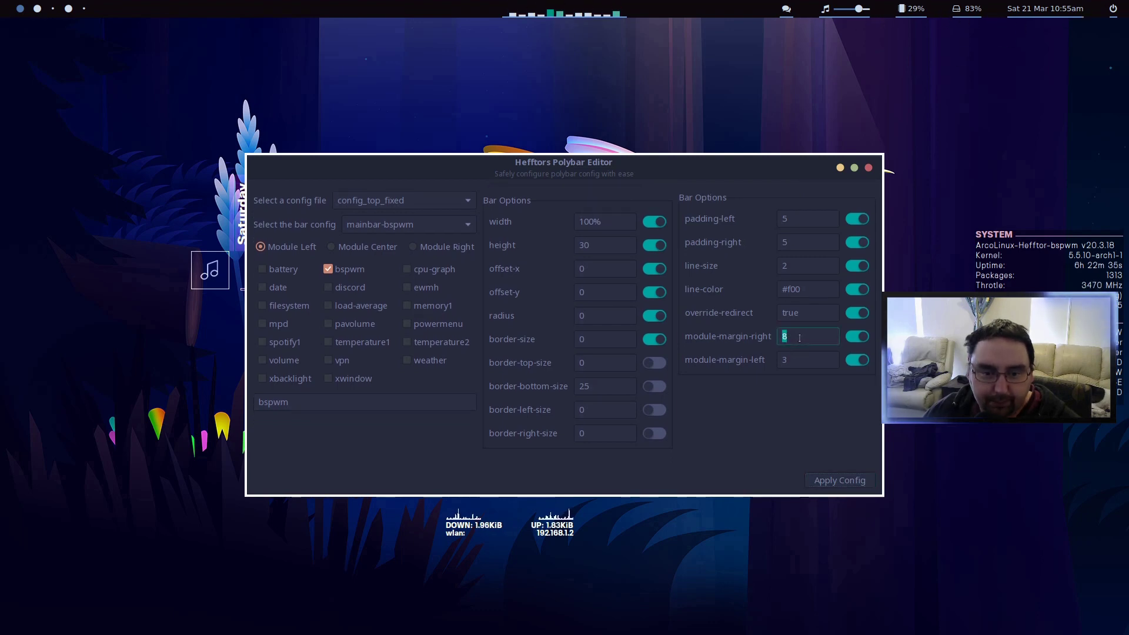
type("3")
left_click(840, 481)
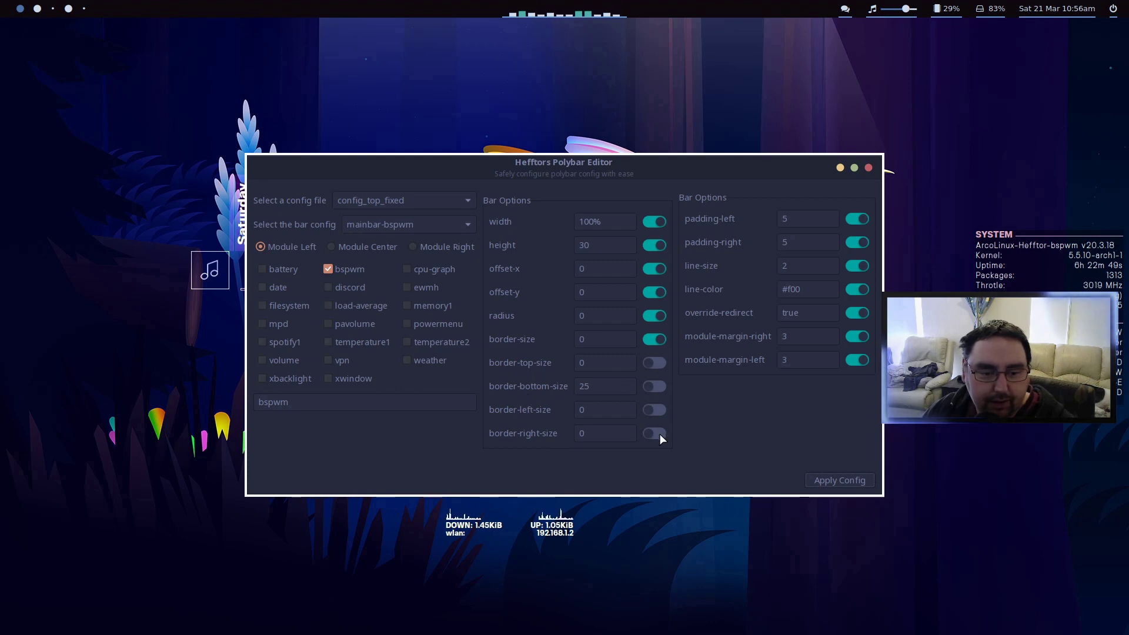
left_click(38, 9)
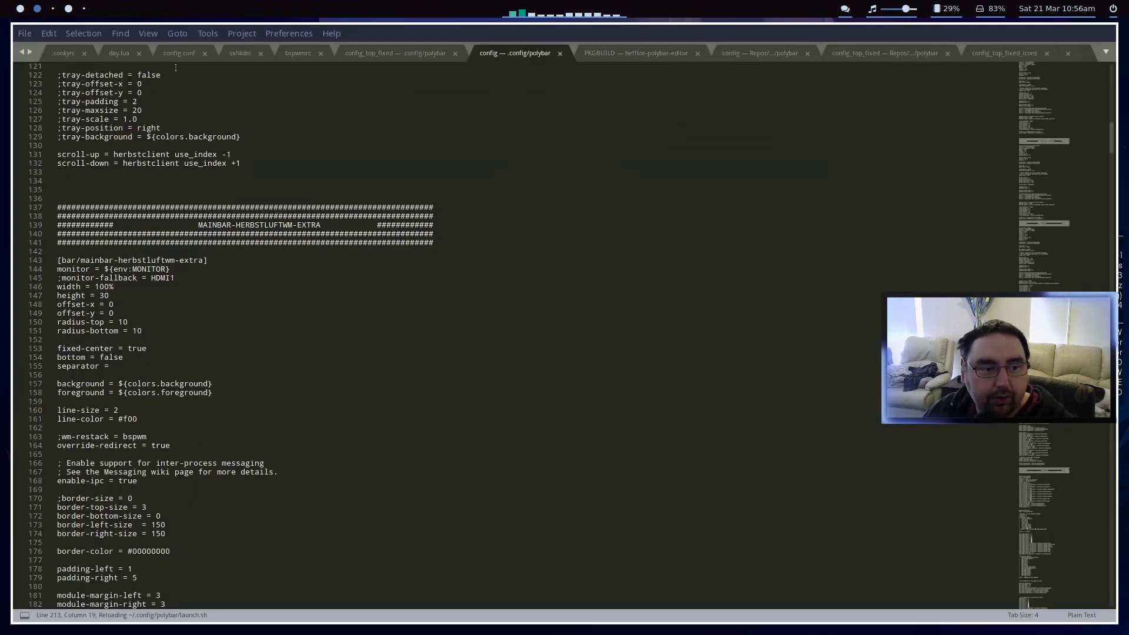
double_click(61, 278)
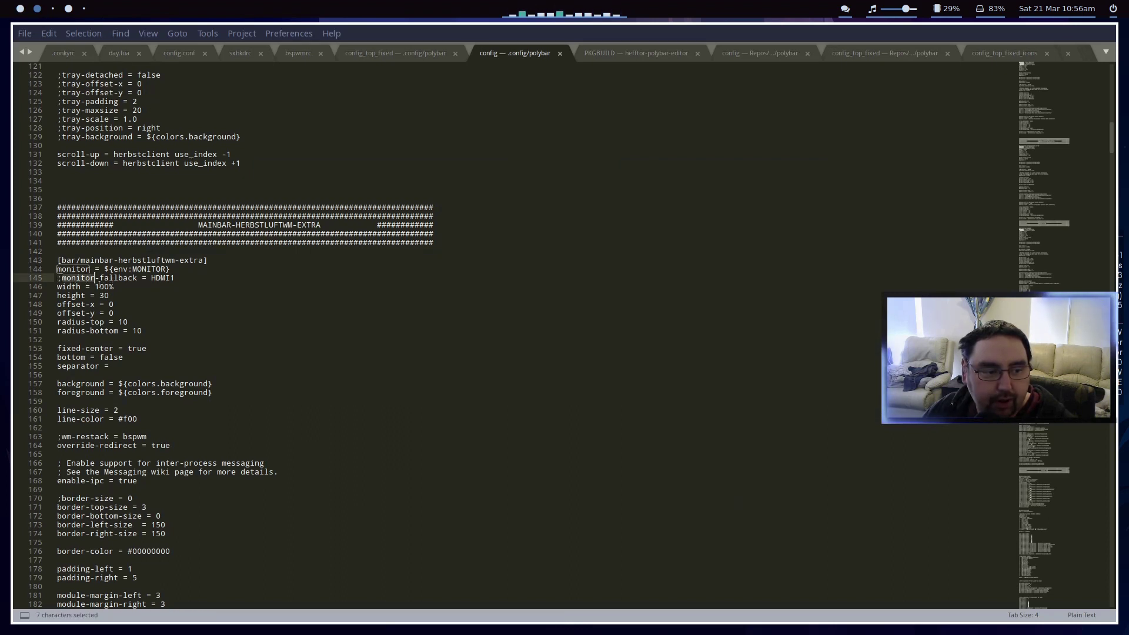
left_click_drag(62, 278, 57, 277)
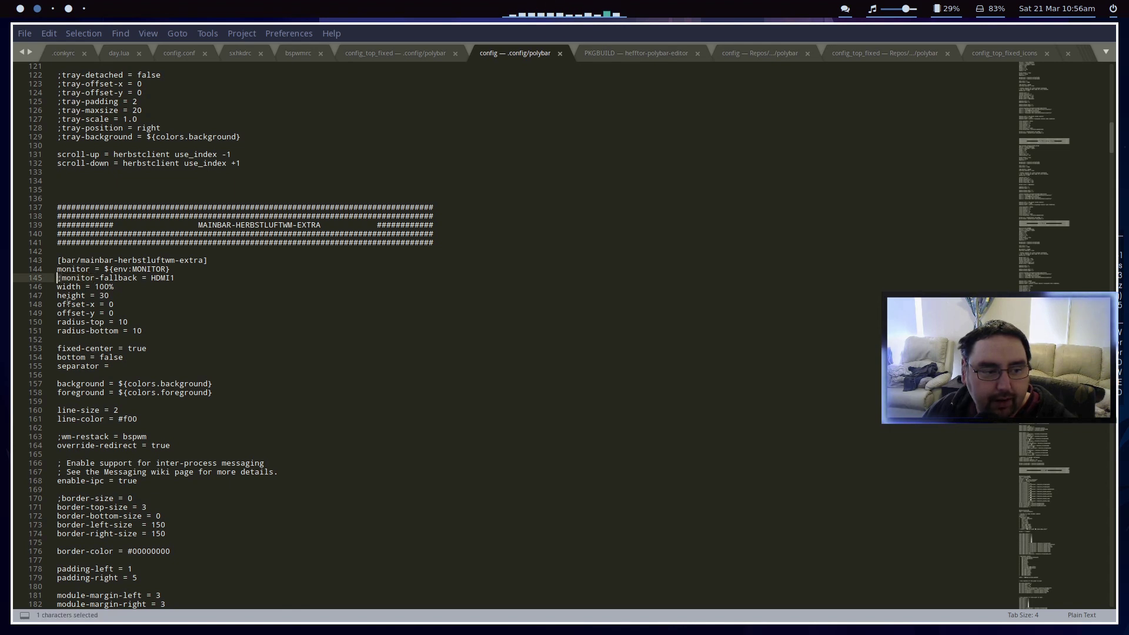
scroll(120, 306, "down", 2)
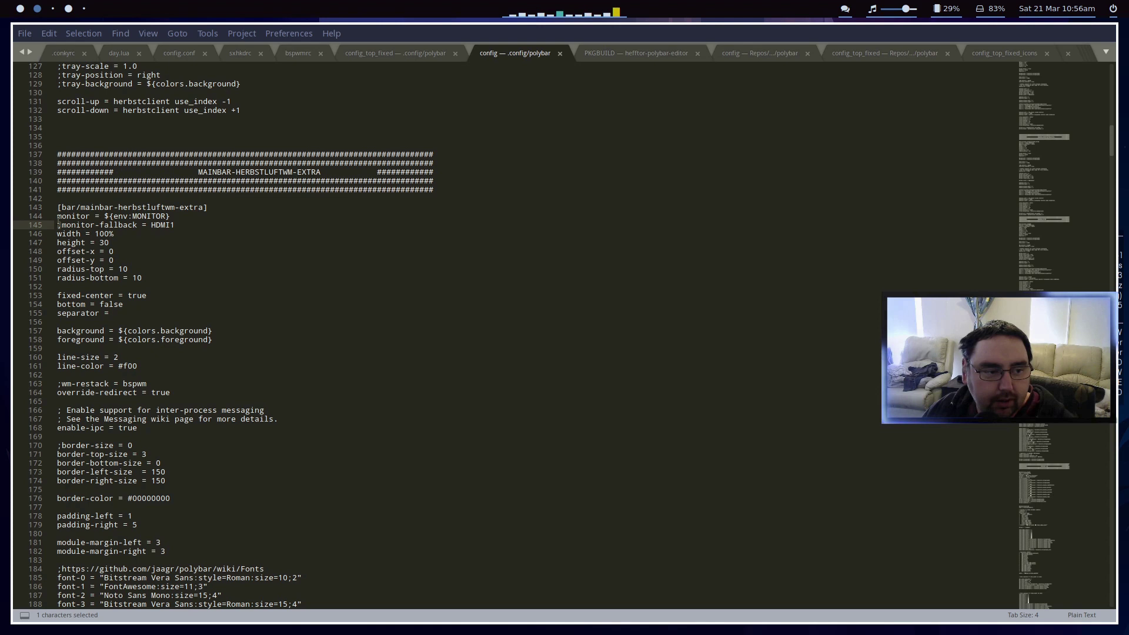
left_click_drag(58, 411, 62, 414)
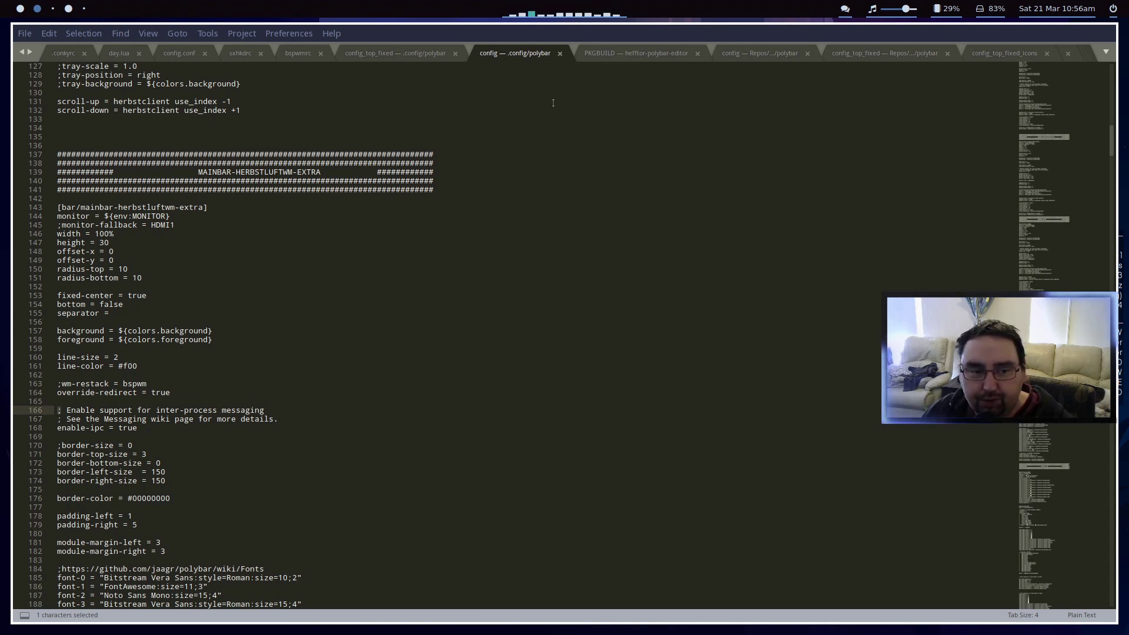
left_click(19, 8)
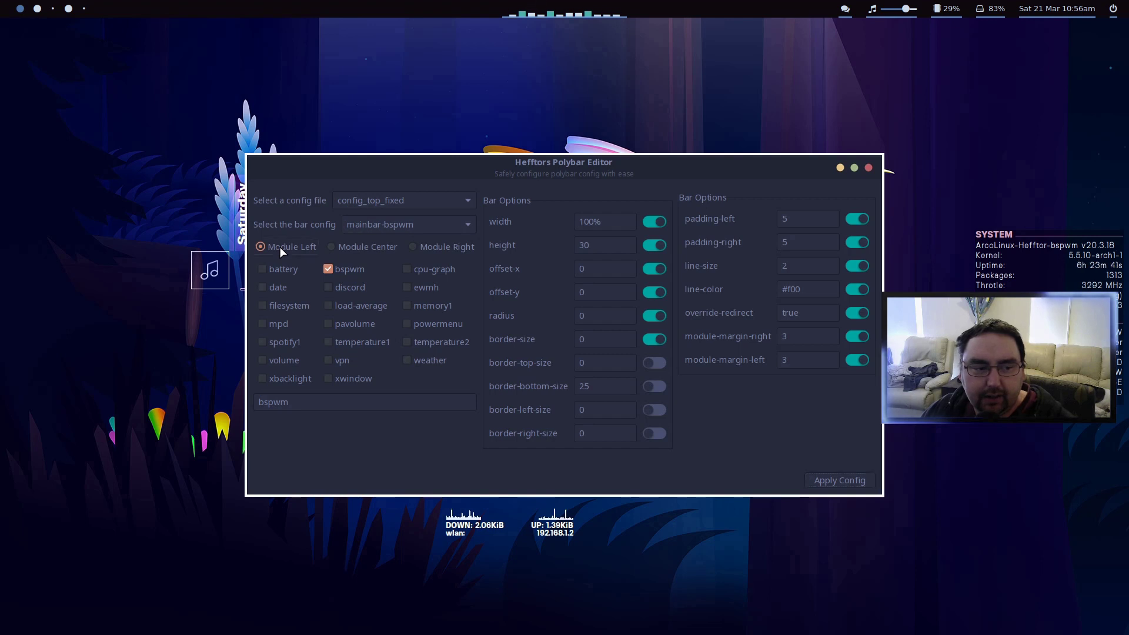
Step: Flip through the Module Right, Center and Left lists, ending on the right-side modules
left_click(425, 249)
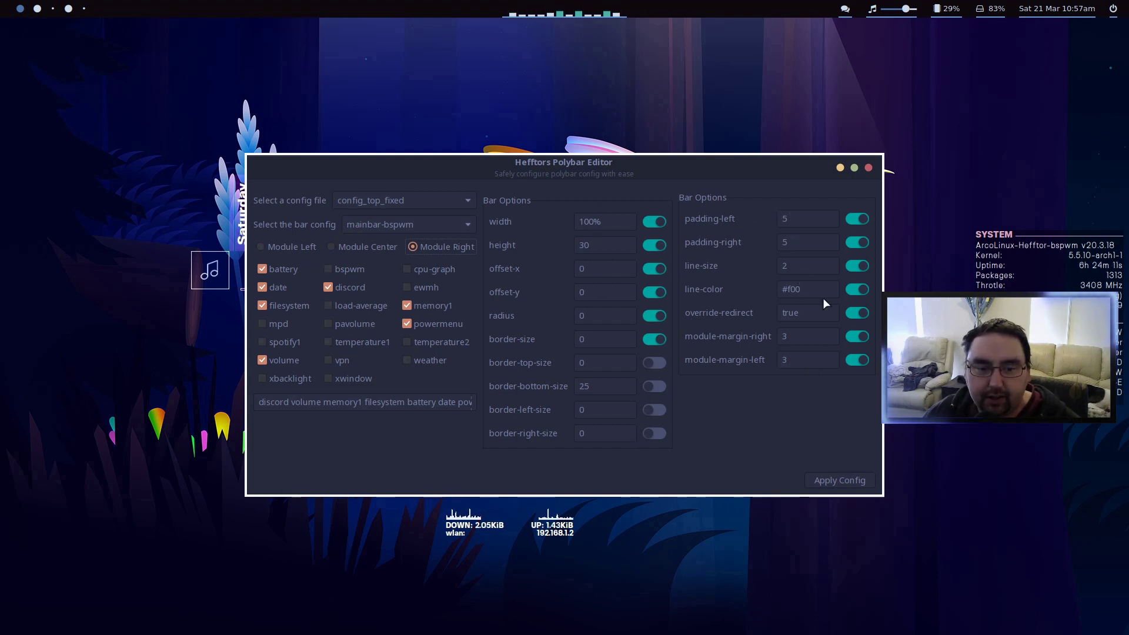
left_click(356, 244)
left_click(302, 247)
left_click(377, 246)
left_click(424, 247)
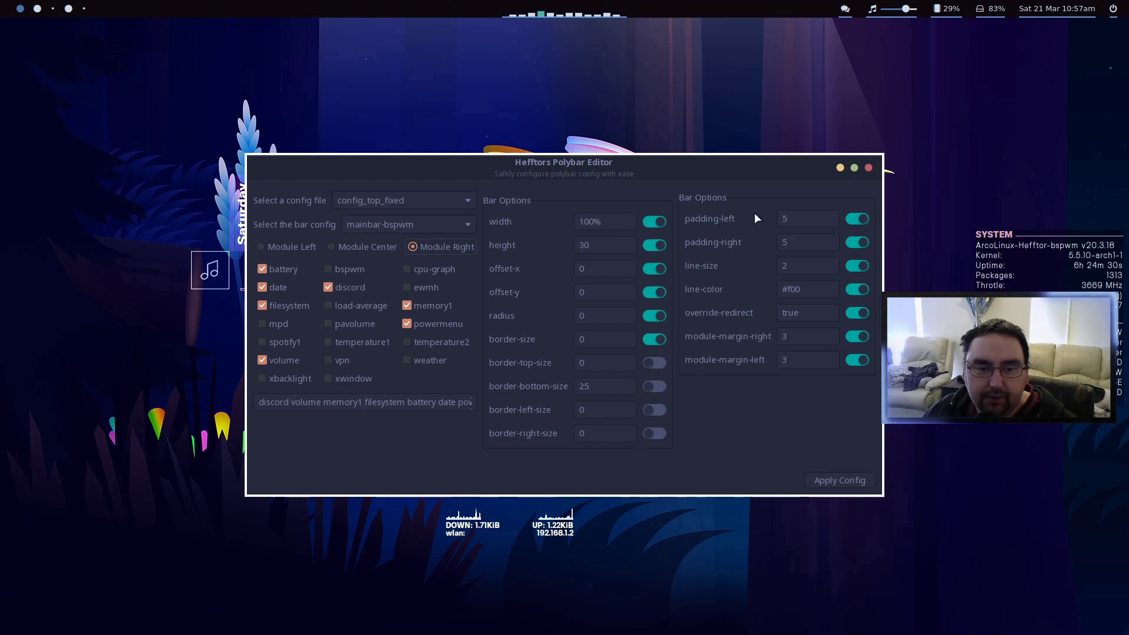
left_click(799, 219)
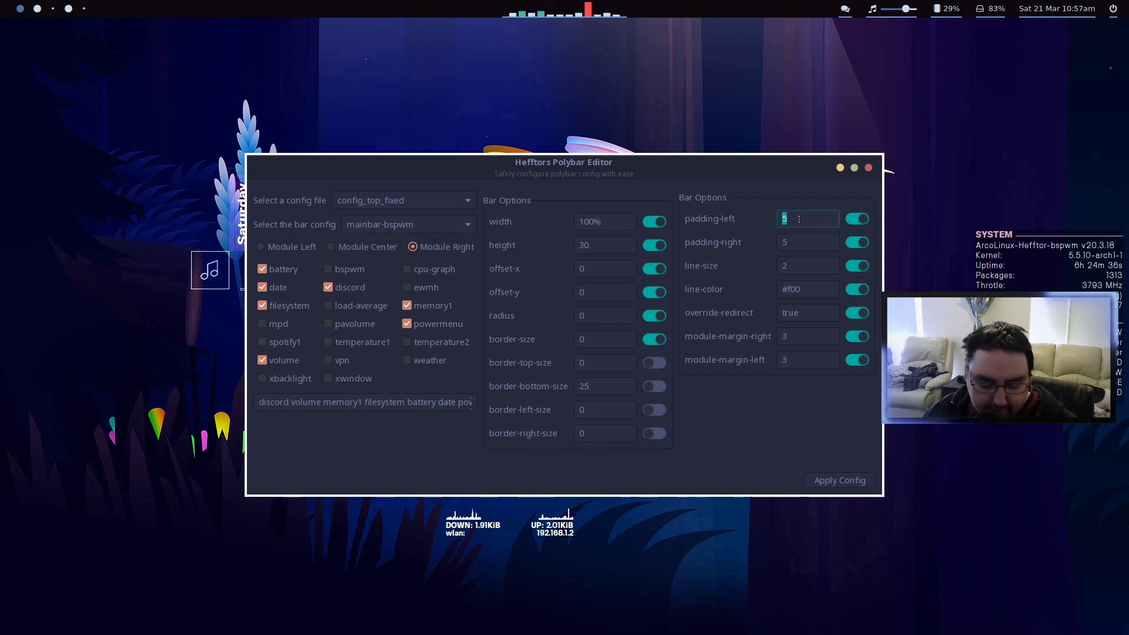
type("10")
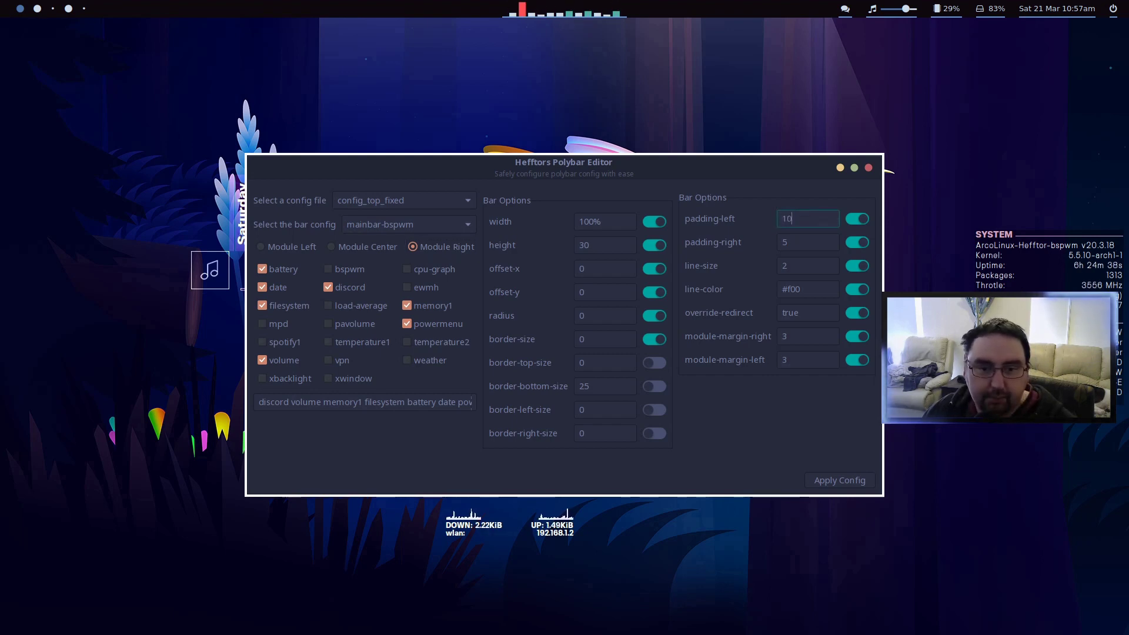
left_click(842, 479)
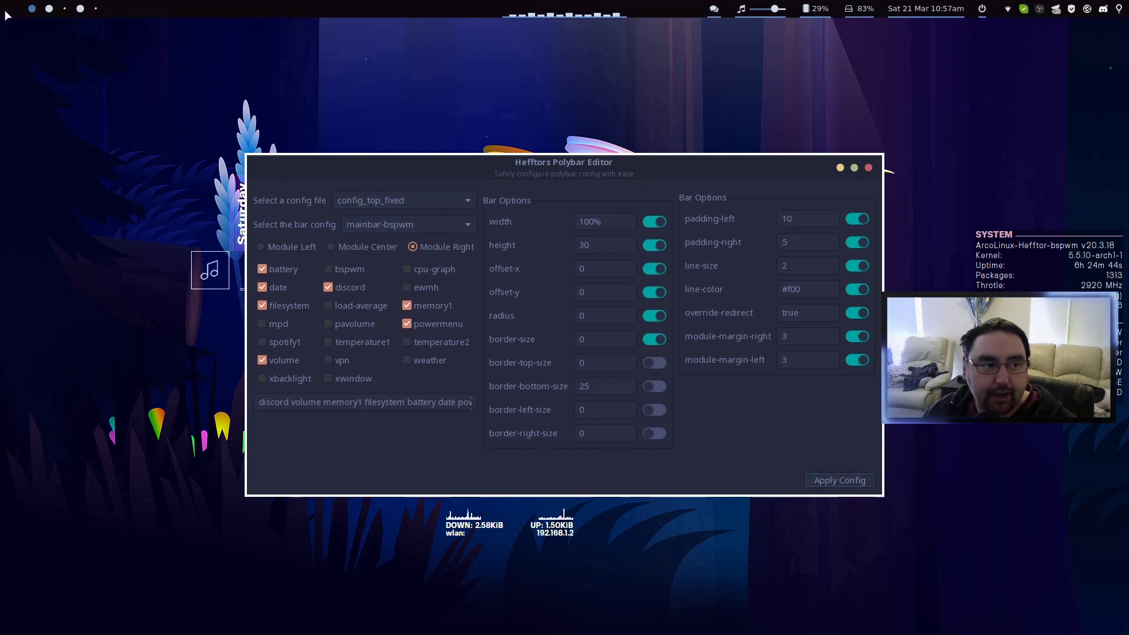
double_click(798, 220)
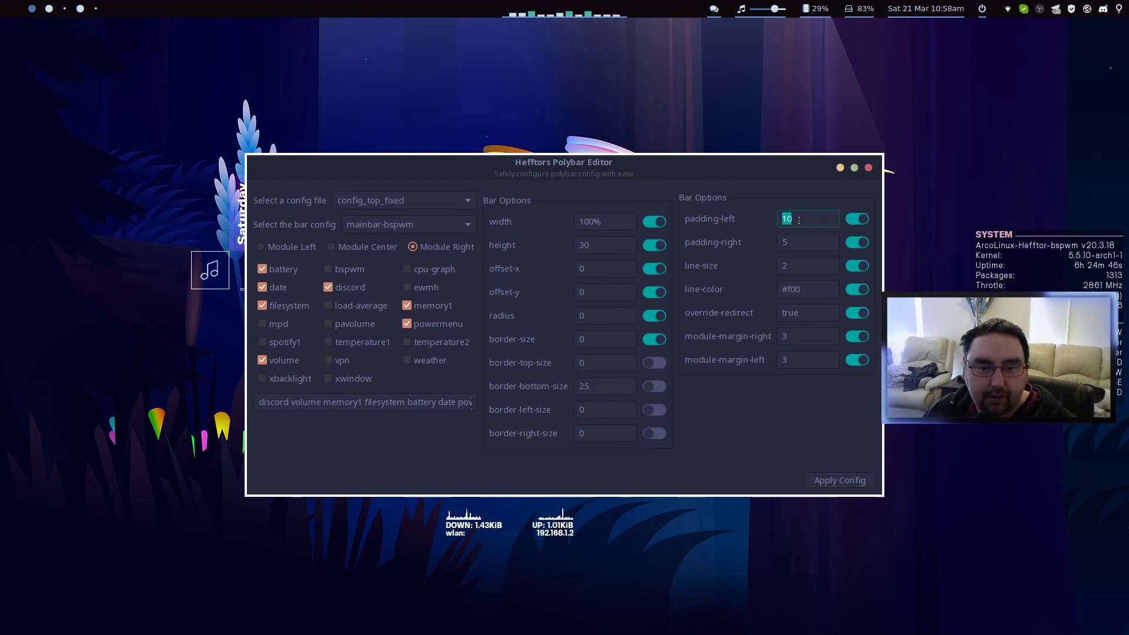
type("5")
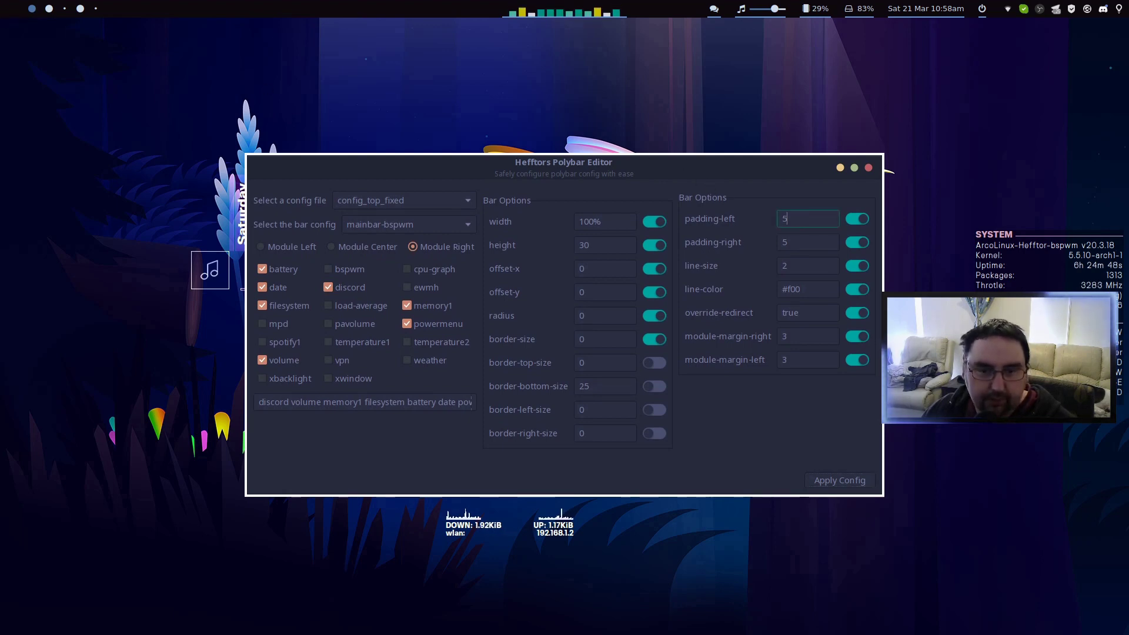
left_click(841, 480)
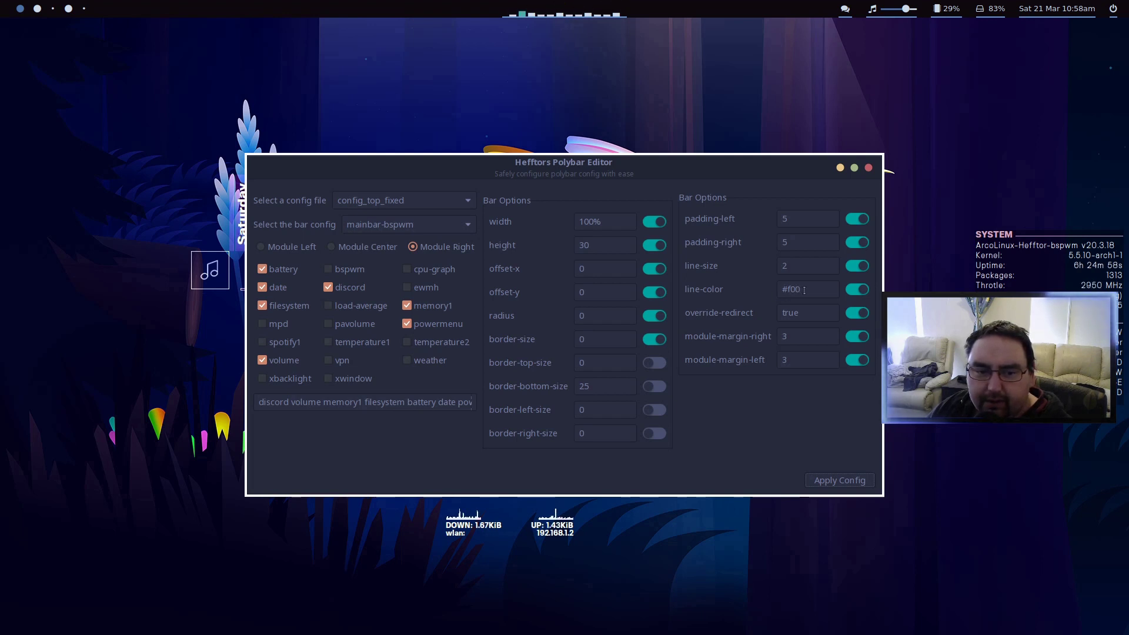
Step: Replace the mainbar-bspwm line-color value by entering #f90
double_click(804, 291)
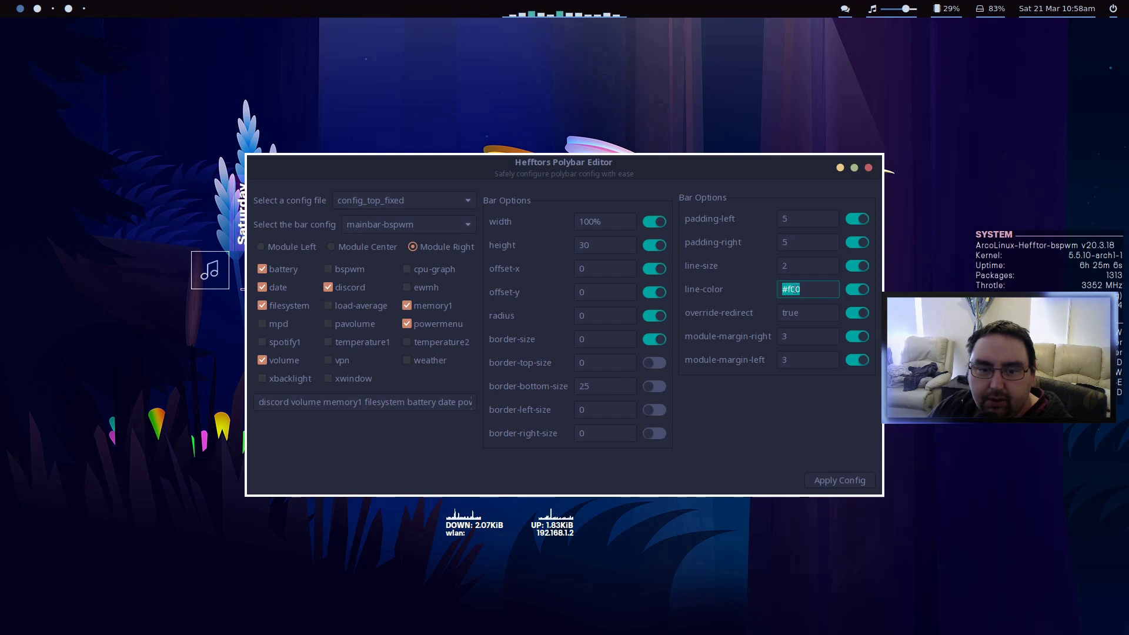
type("#f90")
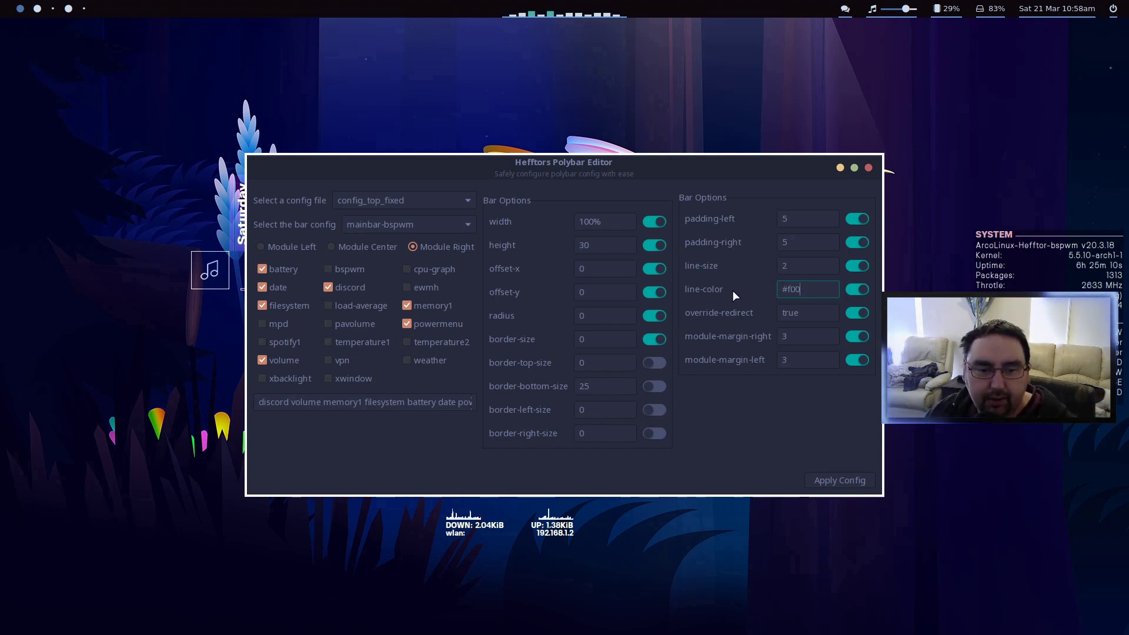
left_click(37, 11)
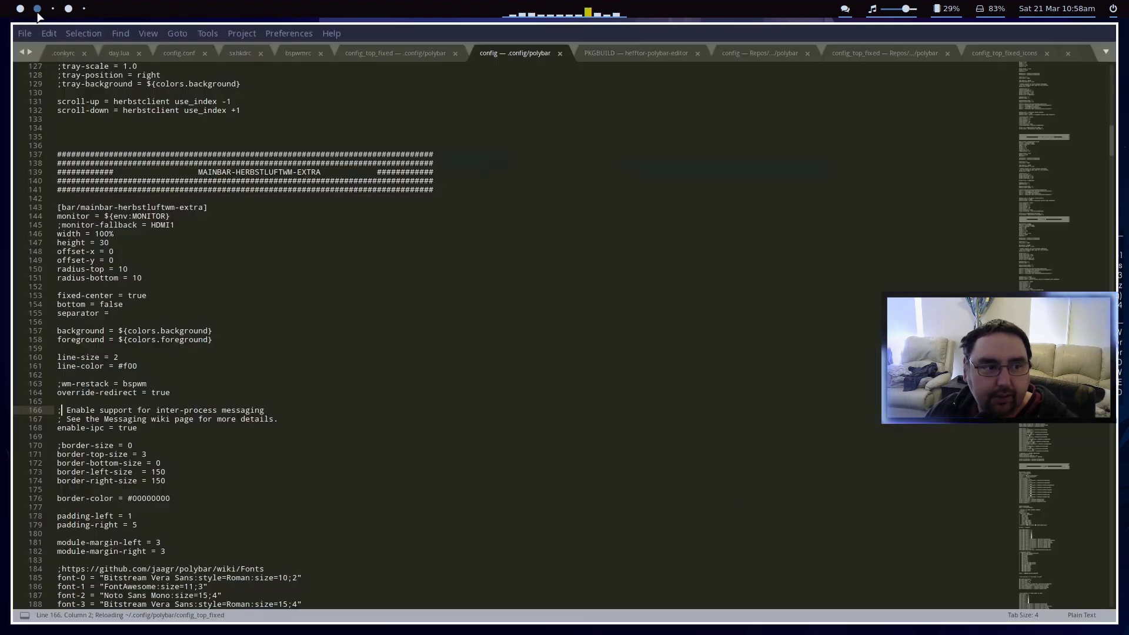
left_click(1057, 497)
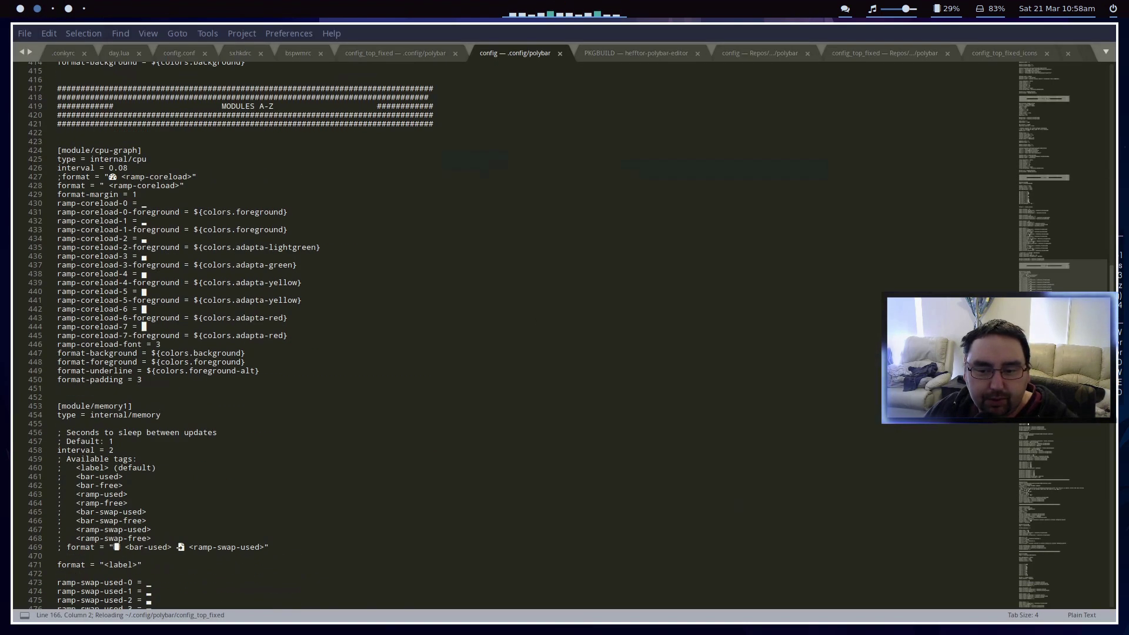
scroll(530, 335, "down", 3)
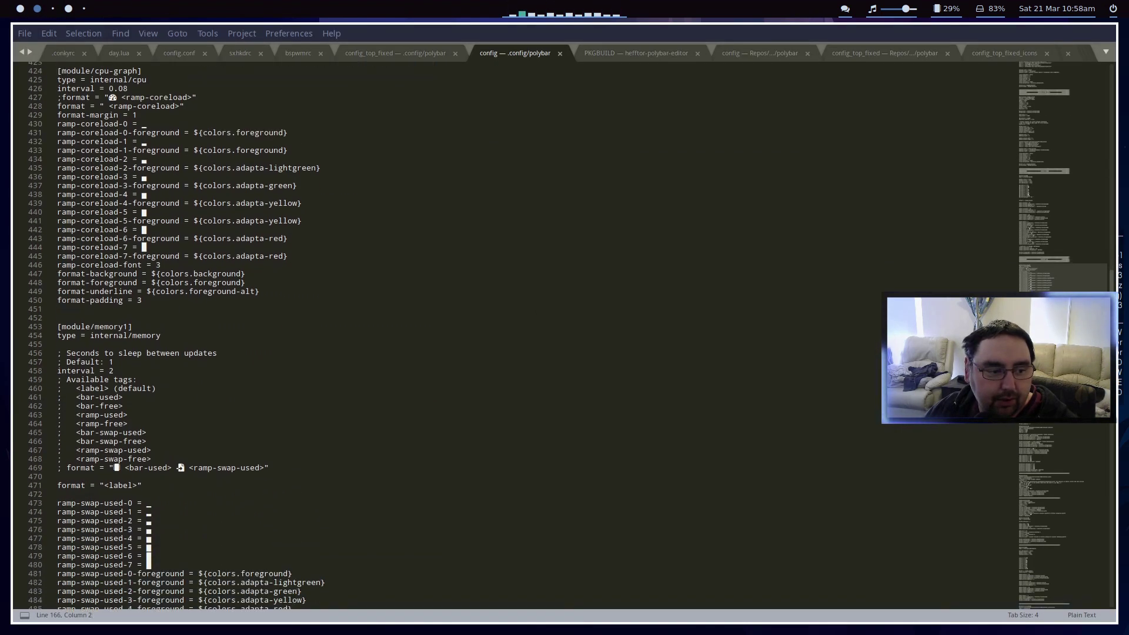
scroll(91, 275, "down", 1)
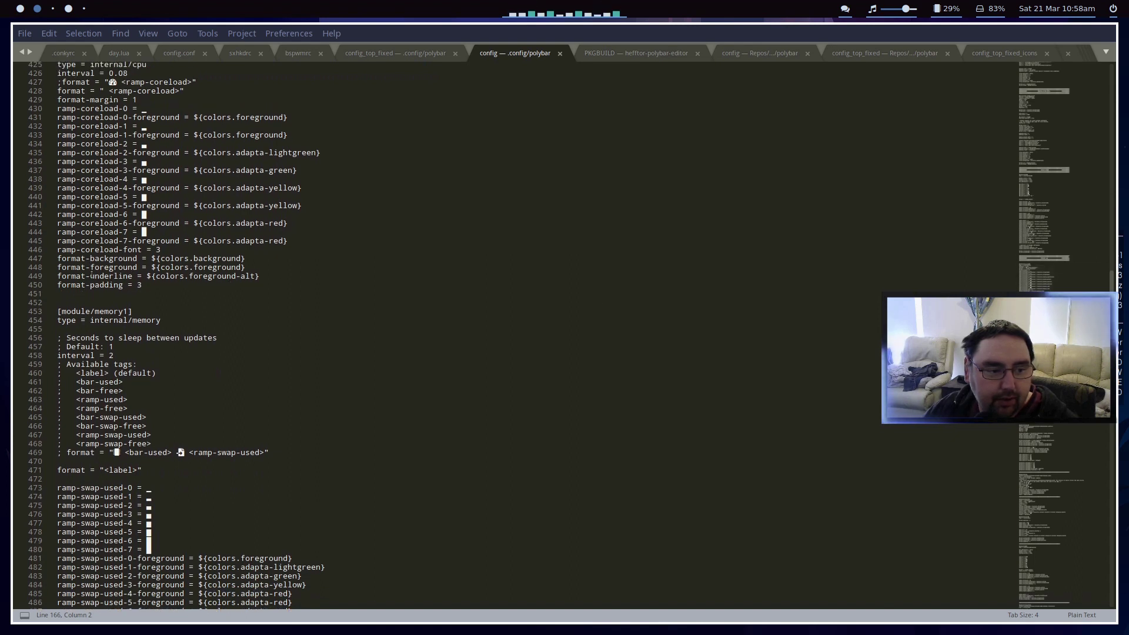
triple_click(91, 275)
left_click(158, 276)
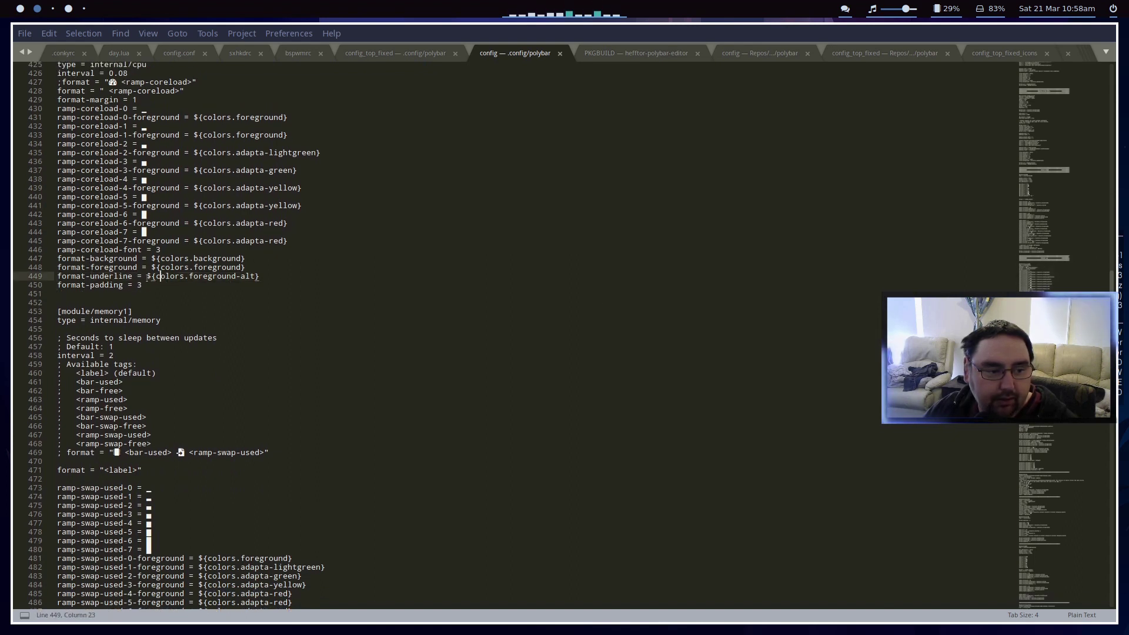
left_click_drag(145, 276, 259, 276)
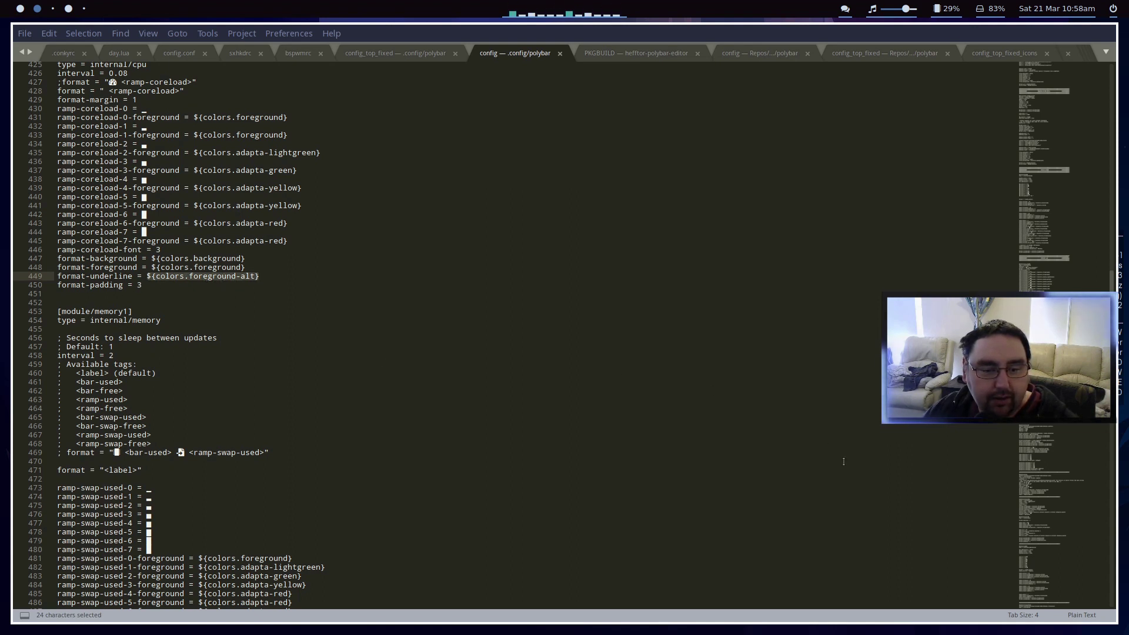
left_click(1059, 278)
left_click_drag(1056, 273, 1057, 259)
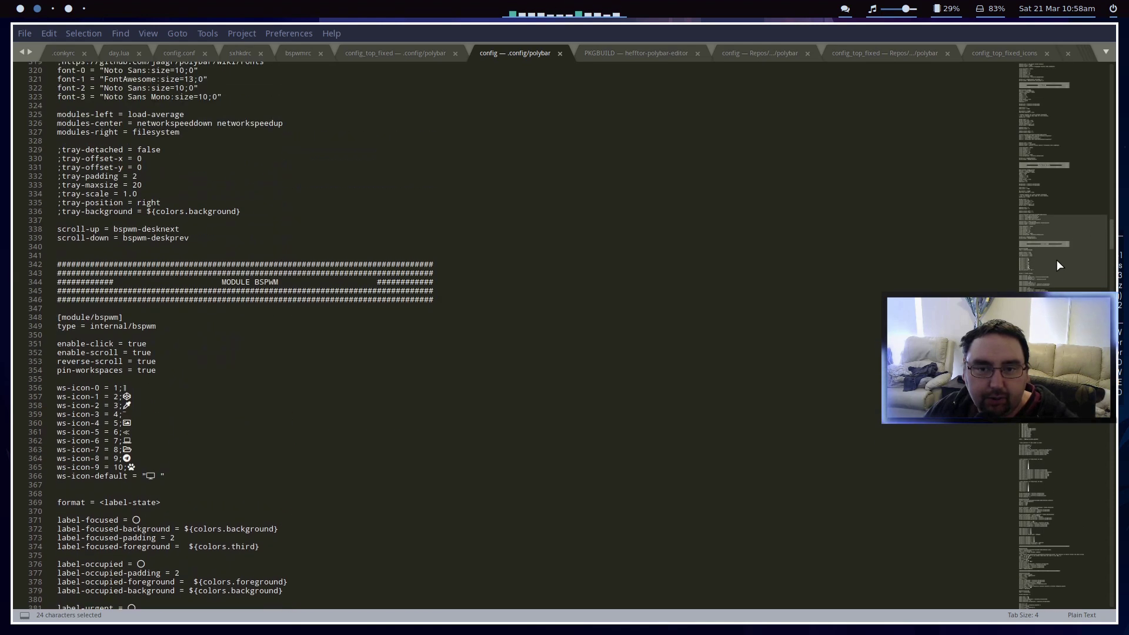
left_click(21, 8)
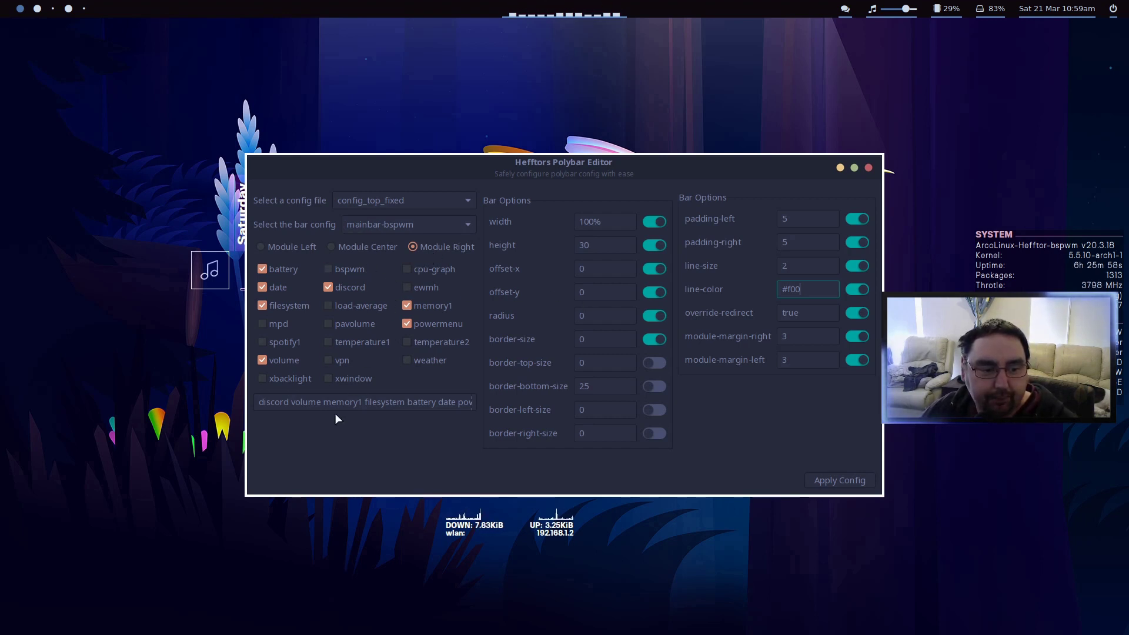
Step: Move volume to the front of the right-side module list and apply the config
left_click(289, 403)
double_click(303, 402)
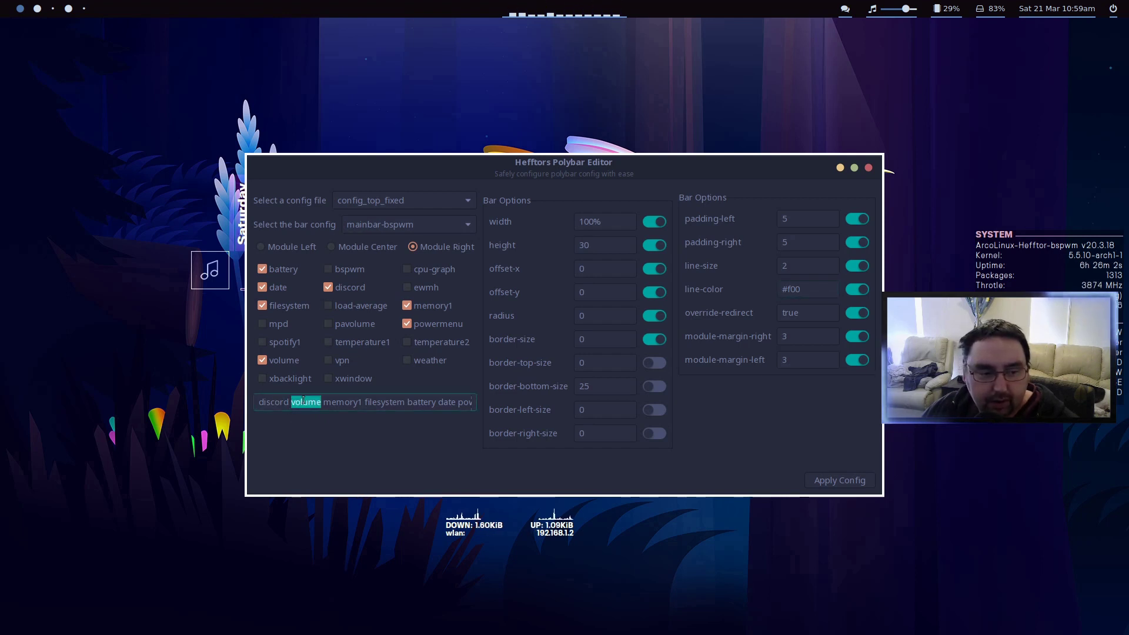
key("BackSpace")
key("BackSpace")
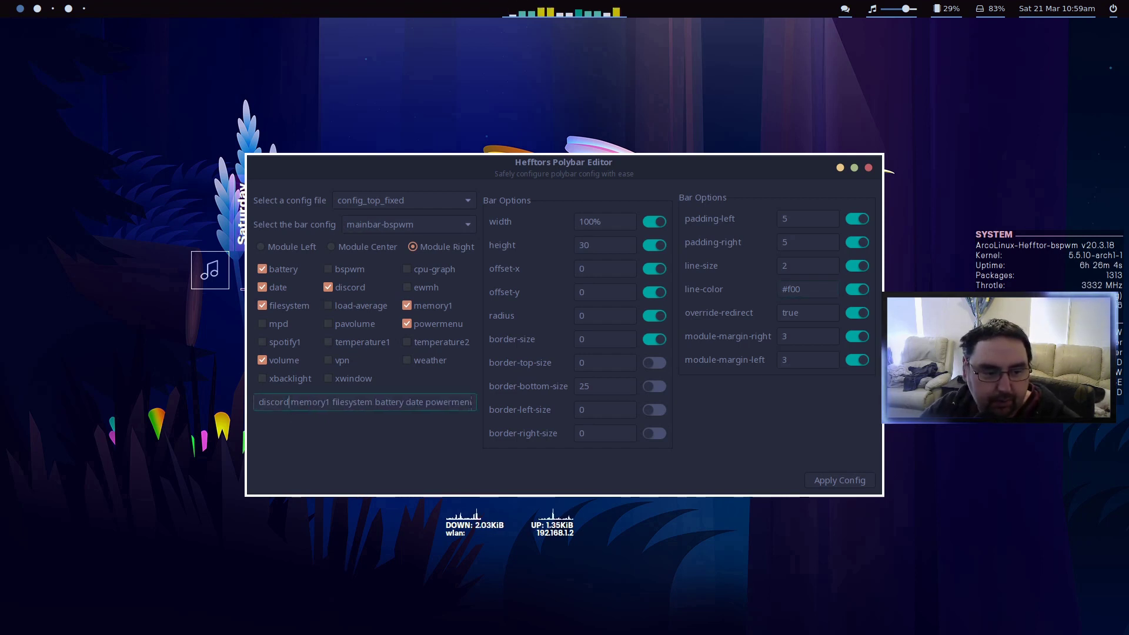
type("volume")
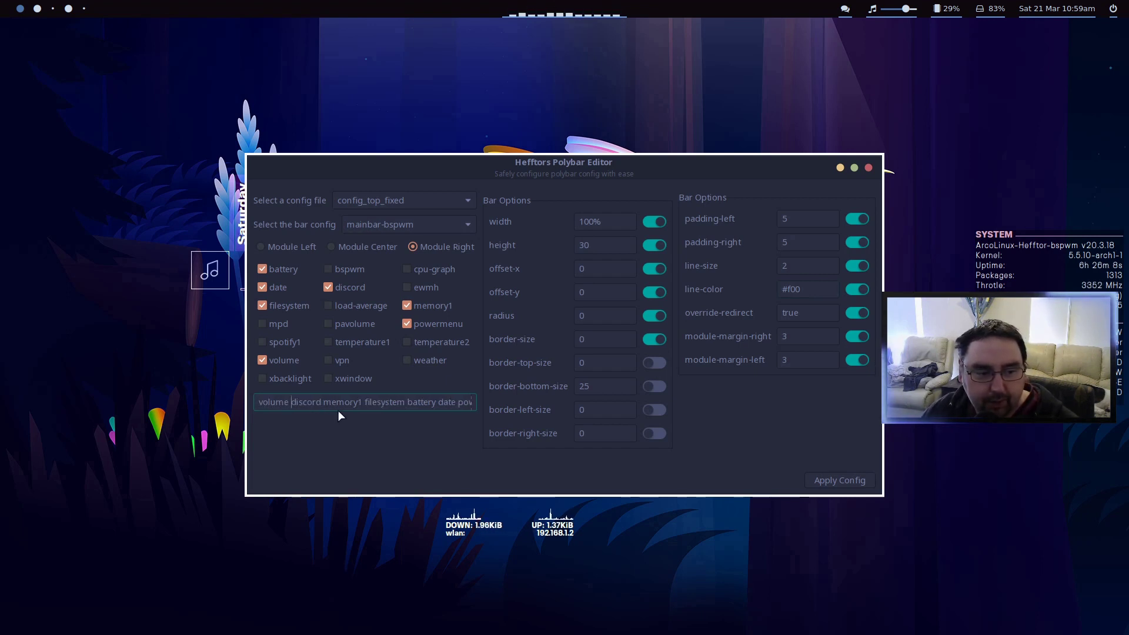
left_click(844, 486)
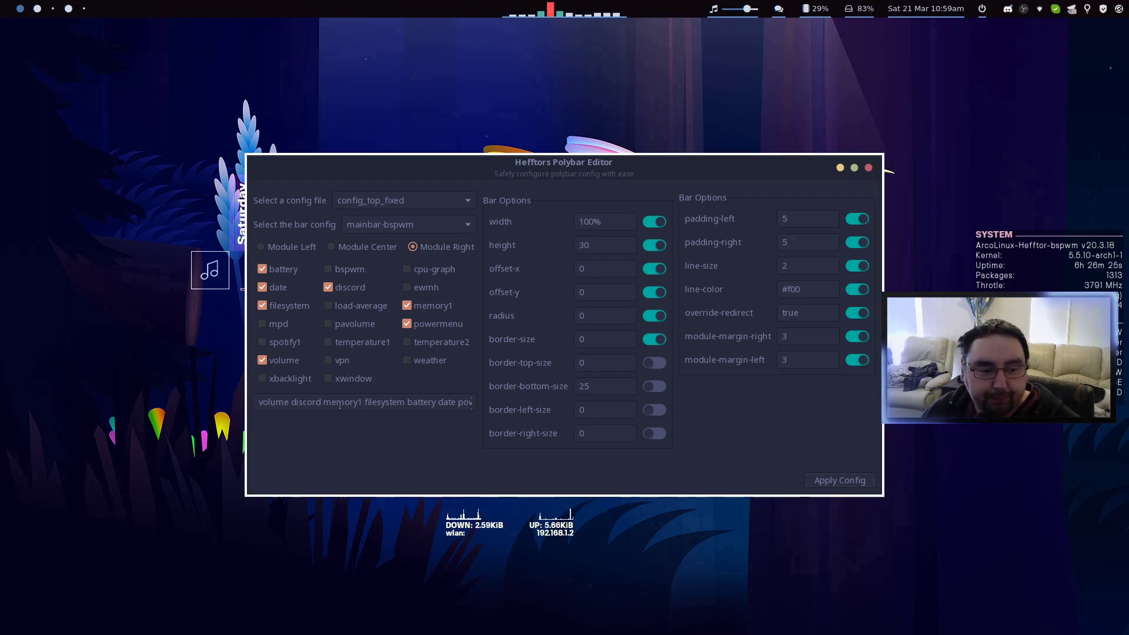
left_click_drag(369, 404, 270, 395)
Step: Add the bspwm module to the right side, then remove it again
left_click(306, 403)
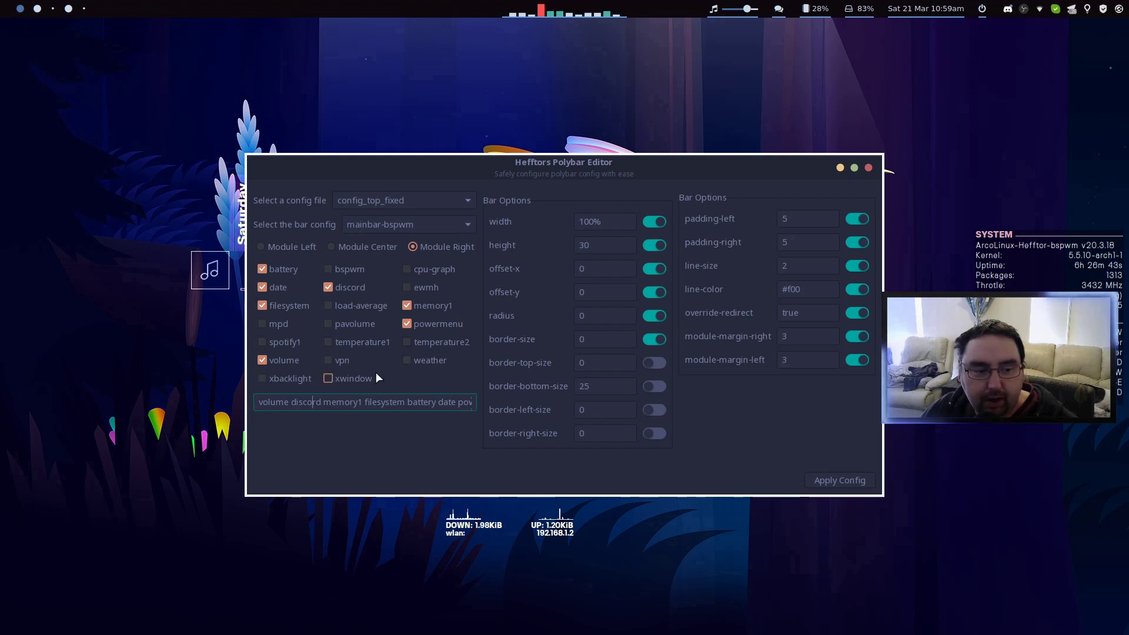
left_click(340, 273)
left_click_drag(432, 406, 487, 406)
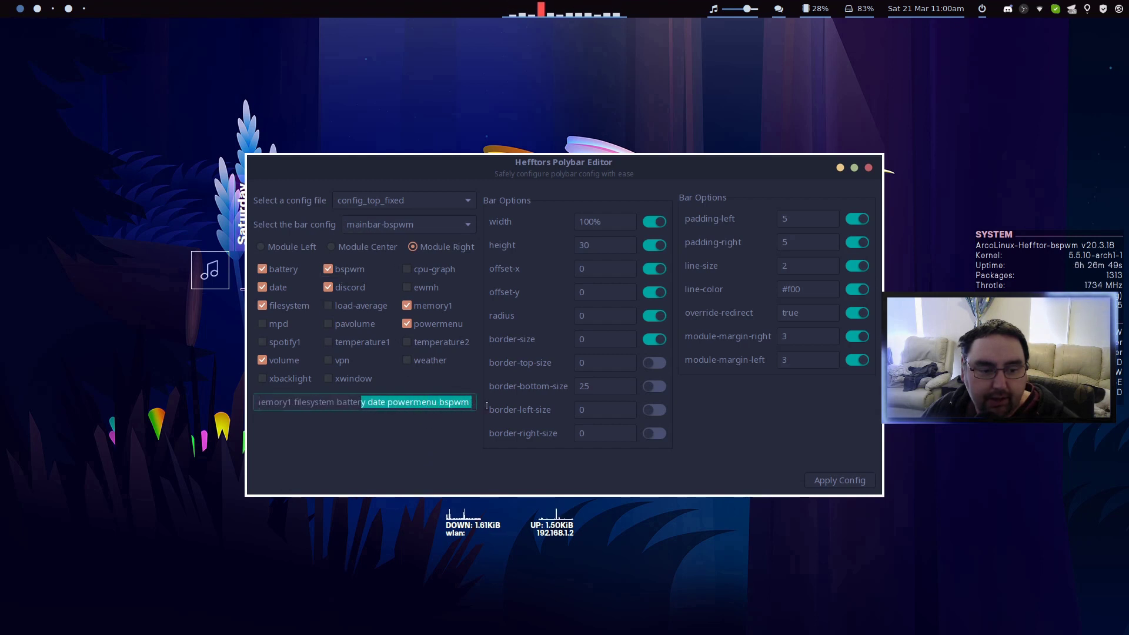
left_click(457, 410)
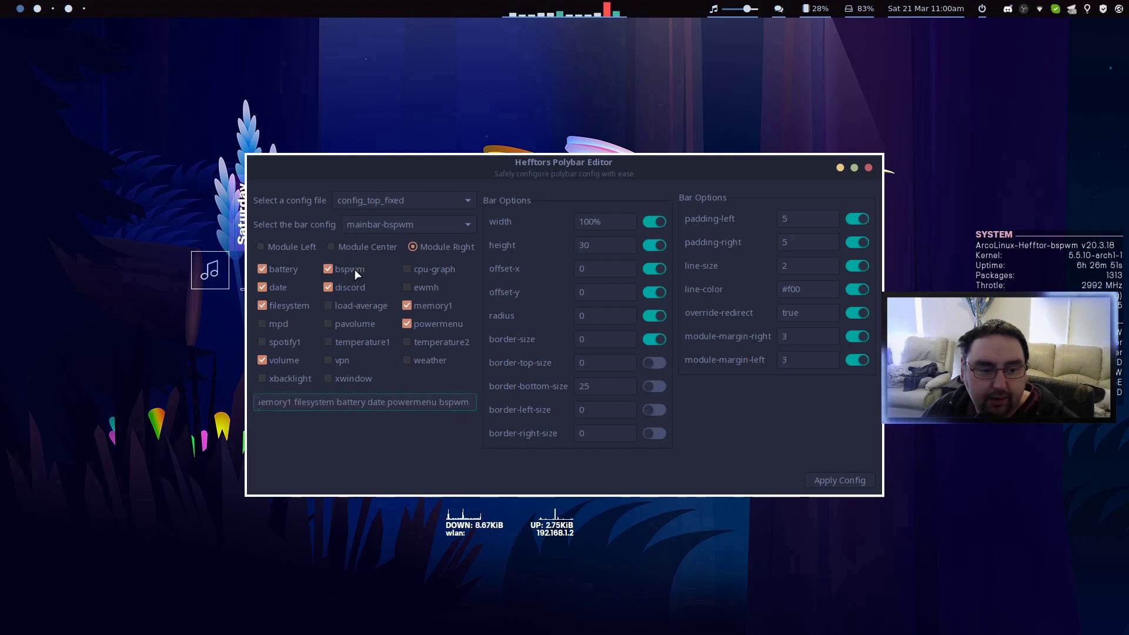
left_click(330, 271)
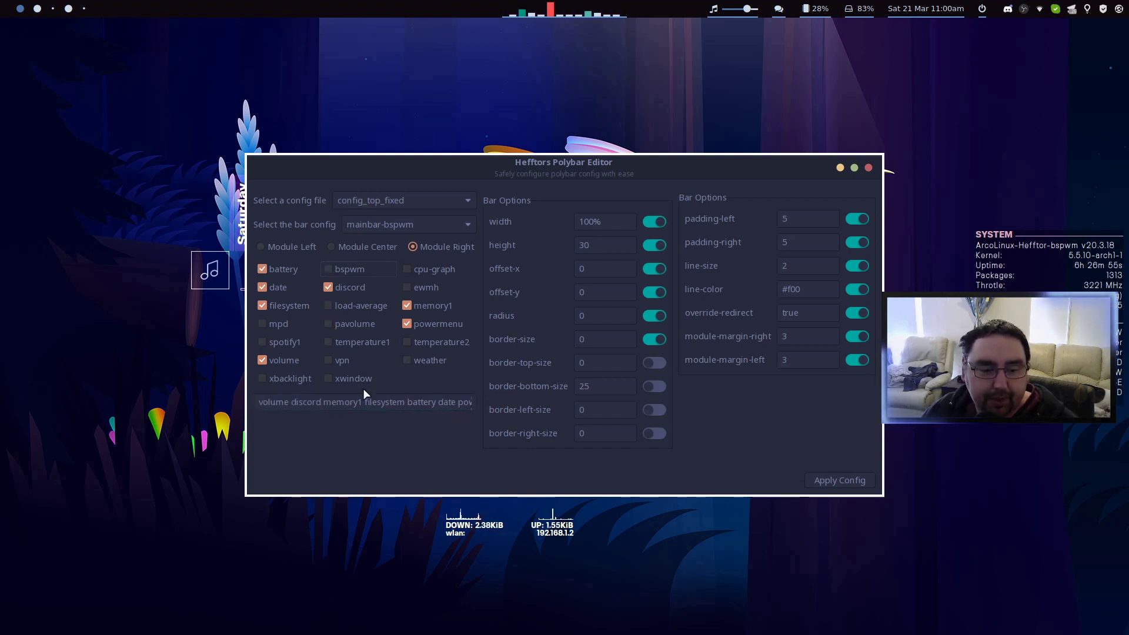
Step: Move discord back ahead of volume in the right-side list and apply
double_click(304, 403)
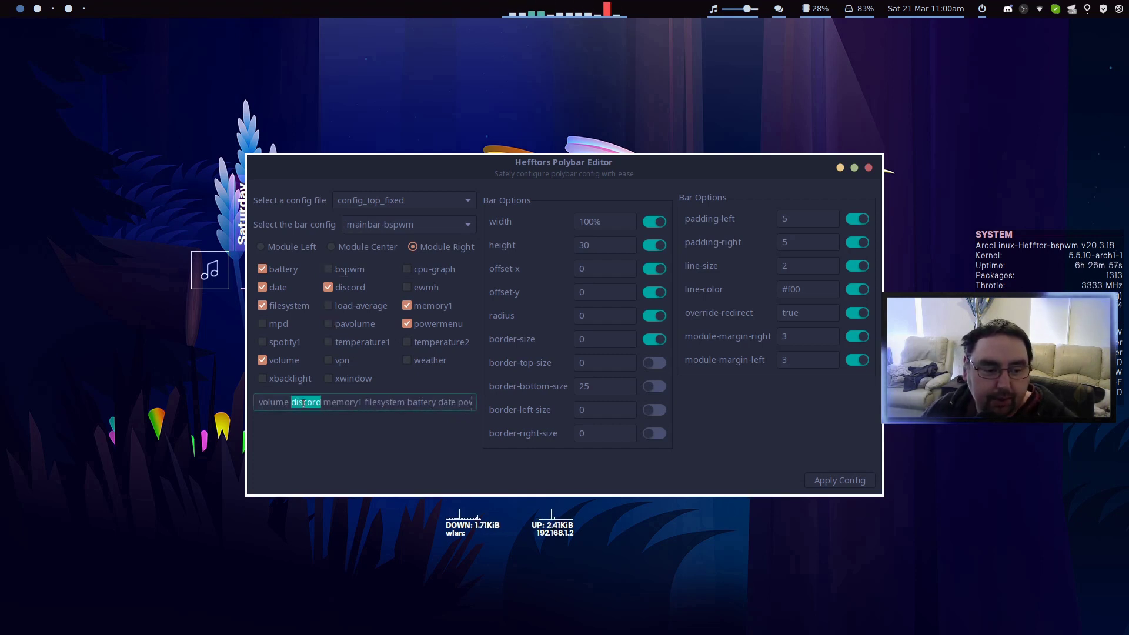
key("BackSpace")
key("BackSpace")
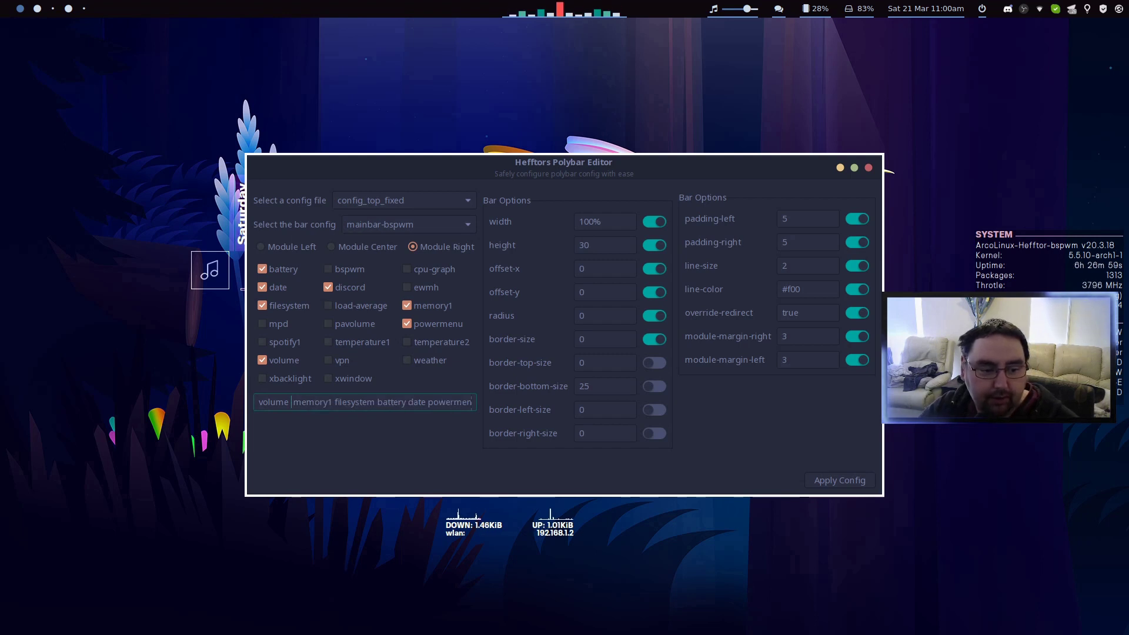
key("Home")
type("discord")
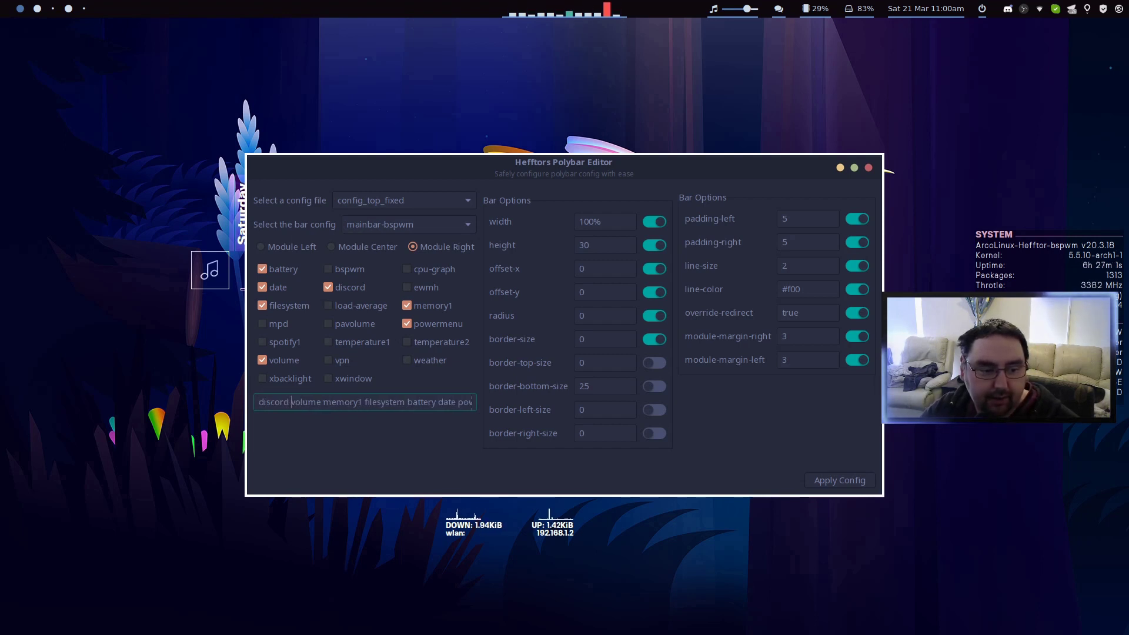
left_click(814, 479)
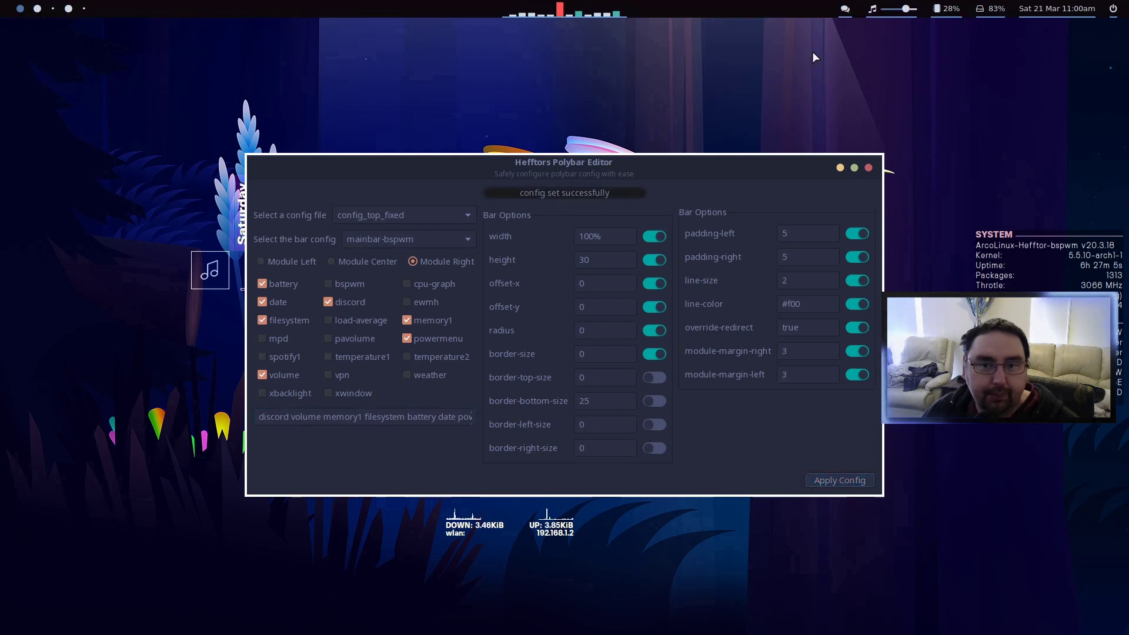
left_click(845, 11)
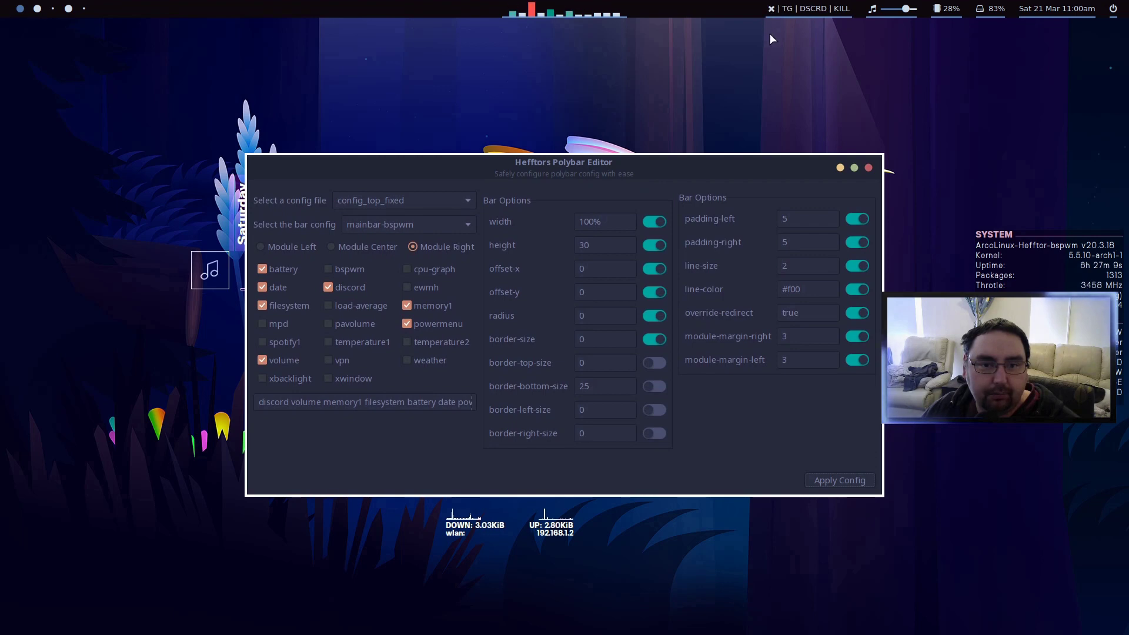
left_click(773, 10)
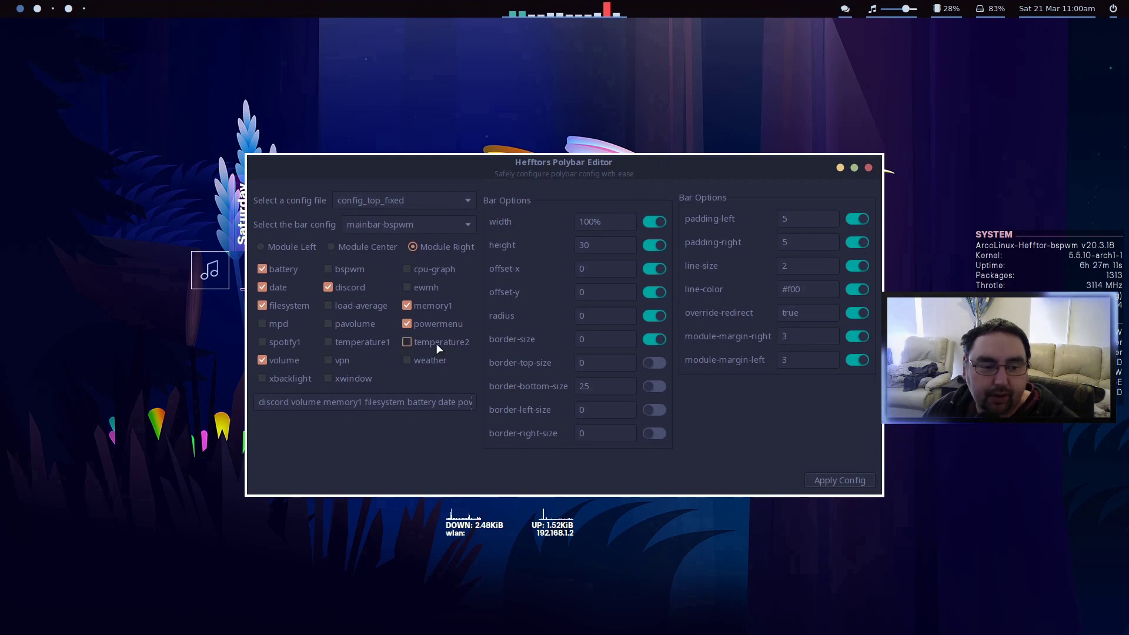